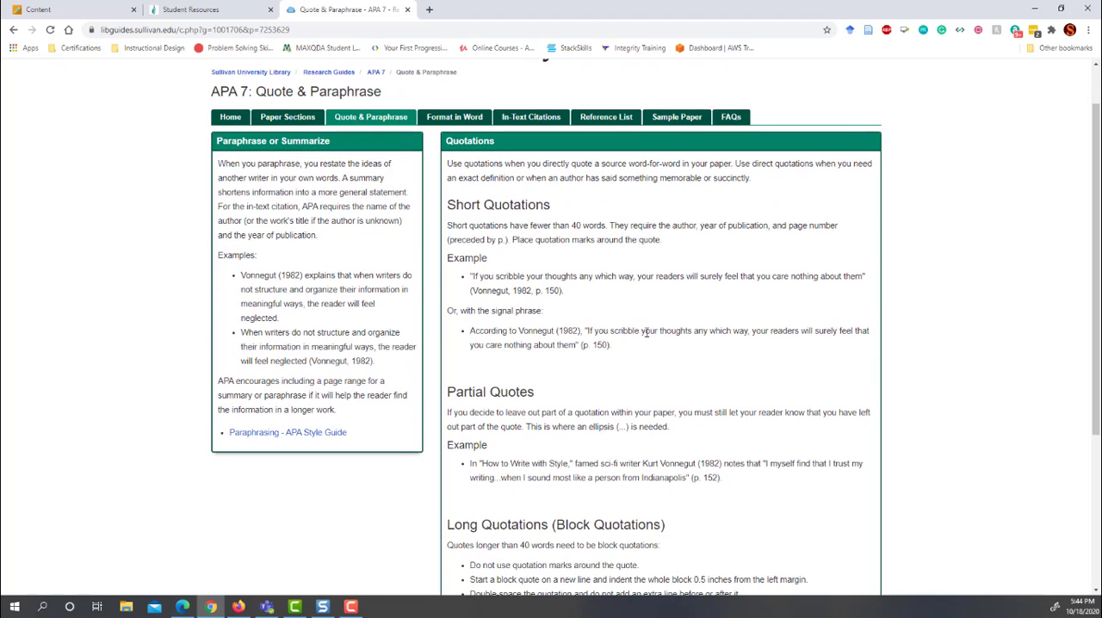
Review the APA 7 guide's pages on quotations, formatting in Word, in-text citations and the reference list
scroll(583, 336, down, 3)
scroll(583, 336, down, 2)
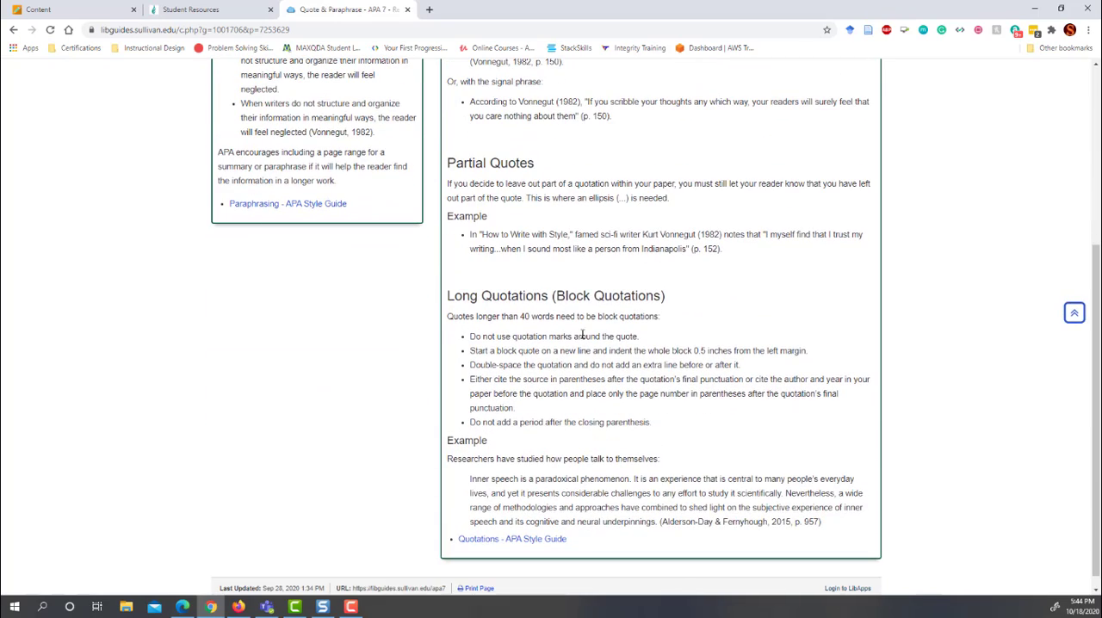
scroll(560, 327, up, 5)
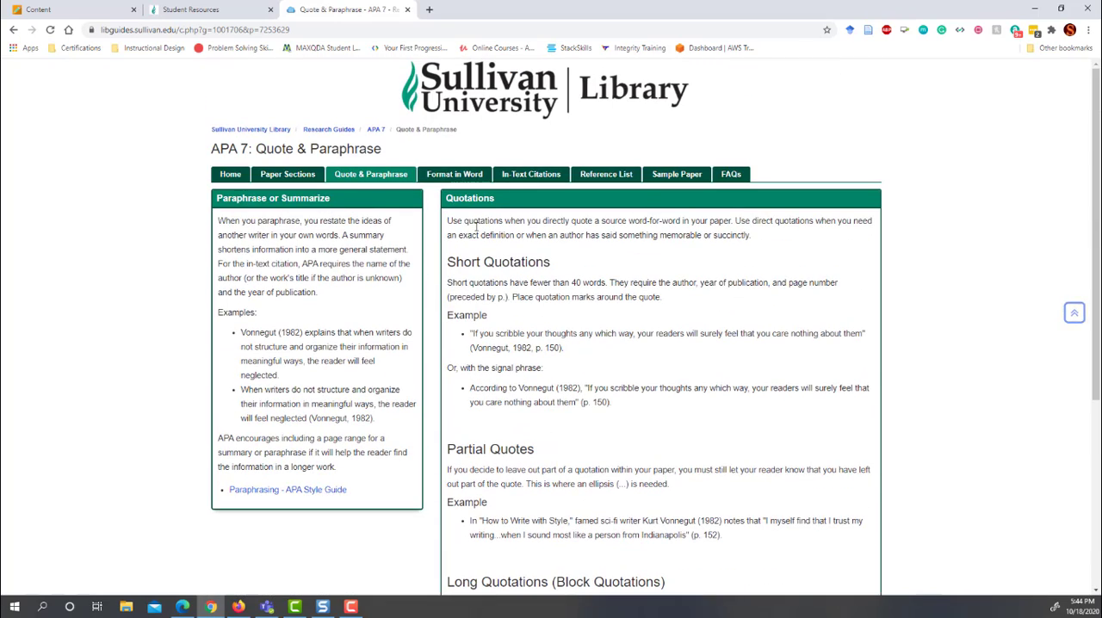
click(455, 176)
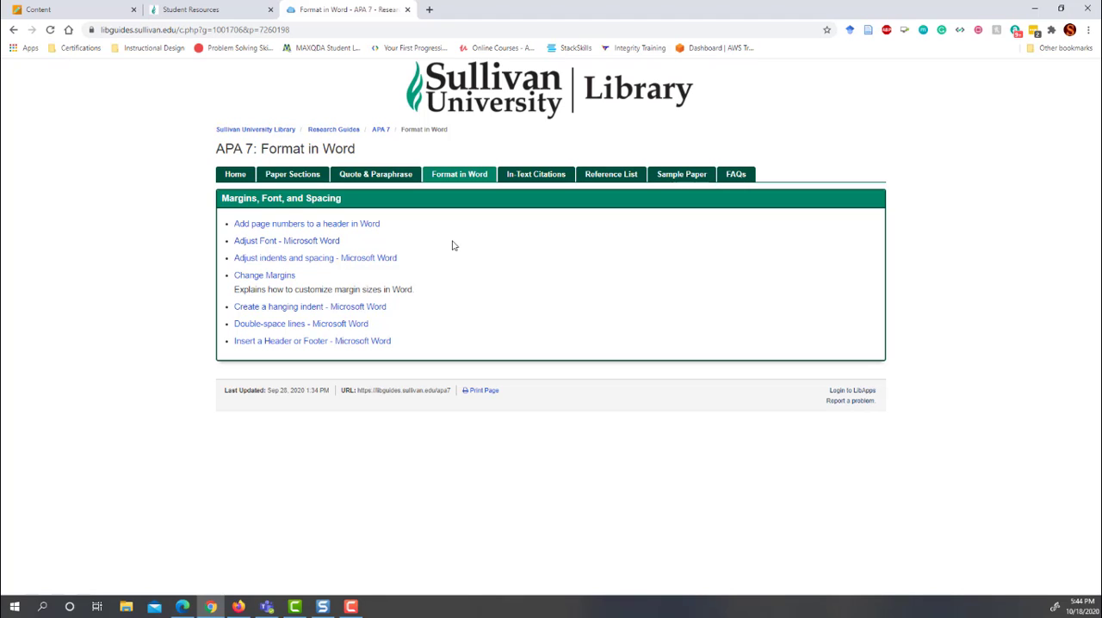
click(533, 178)
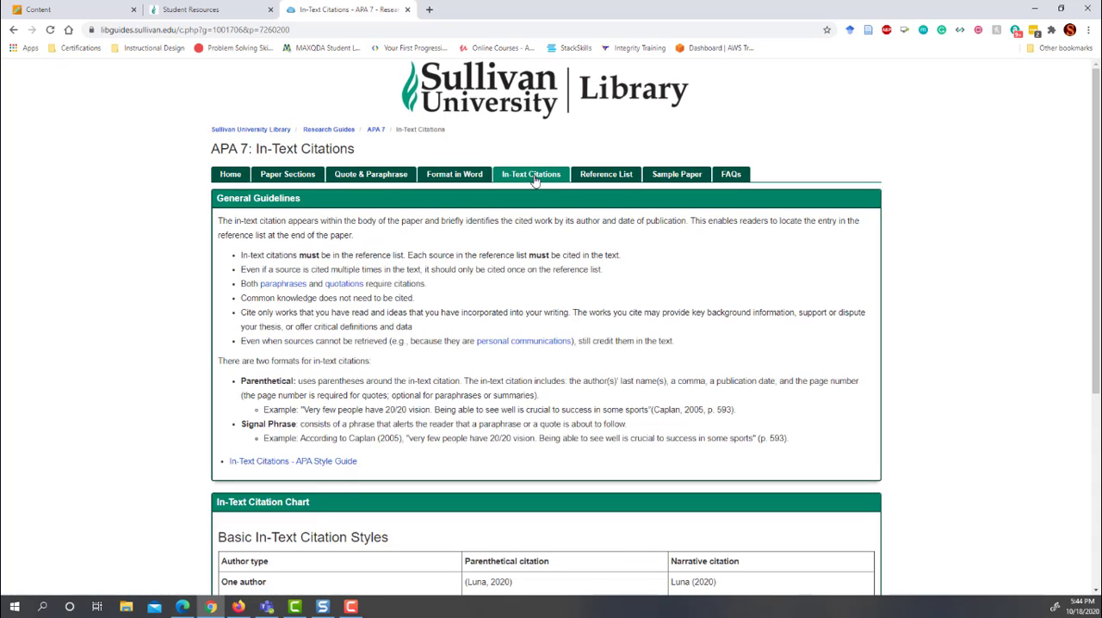
scroll(598, 264, down, 5)
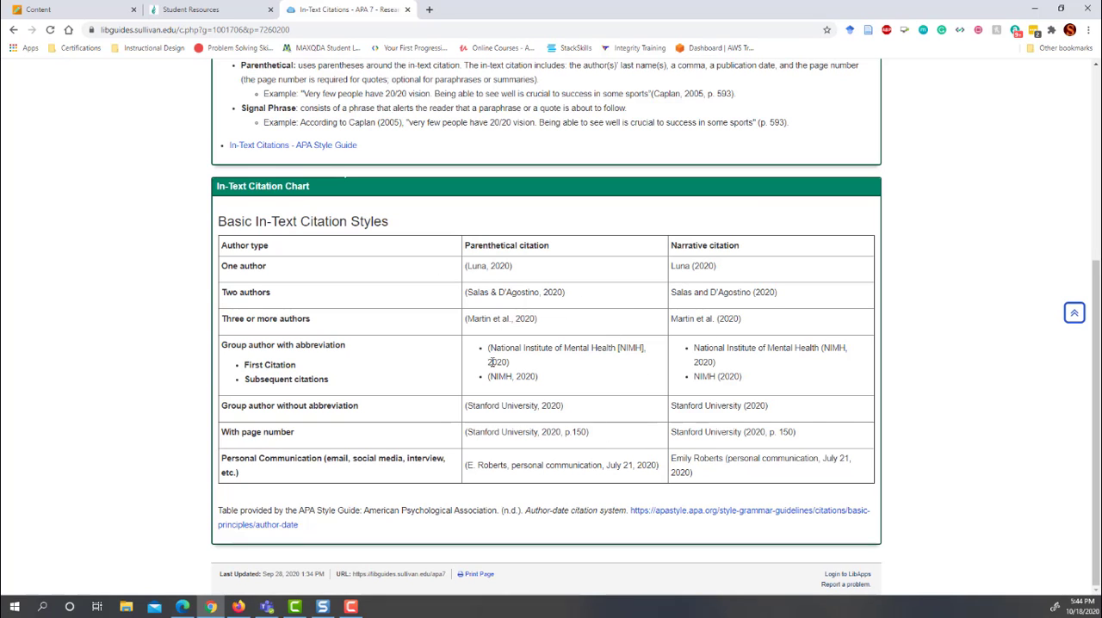
scroll(491, 363, up, 5)
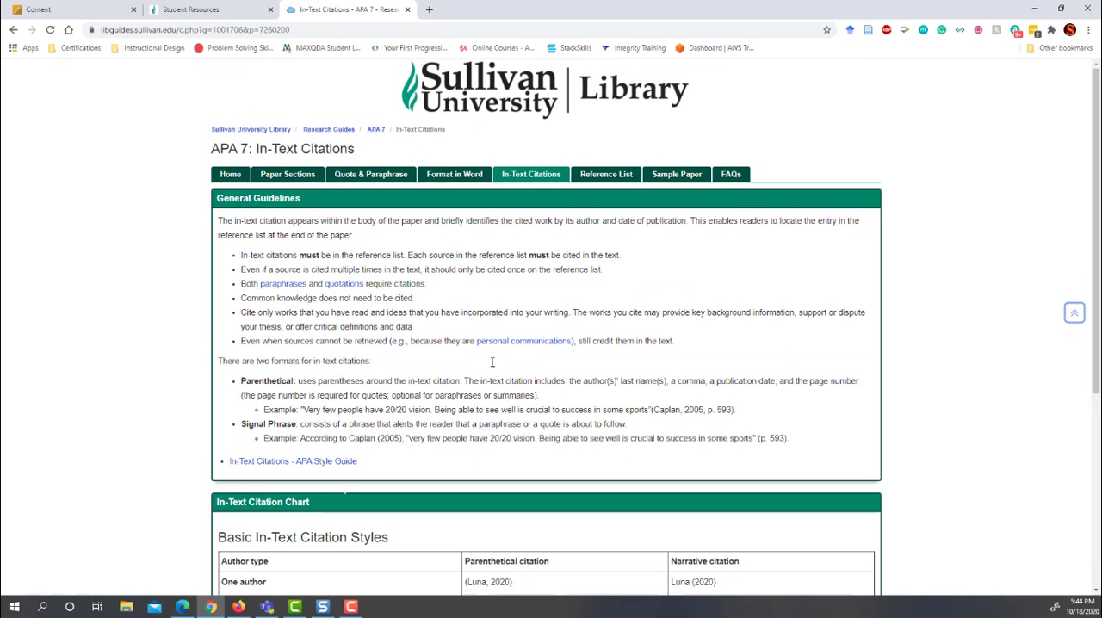
click(608, 176)
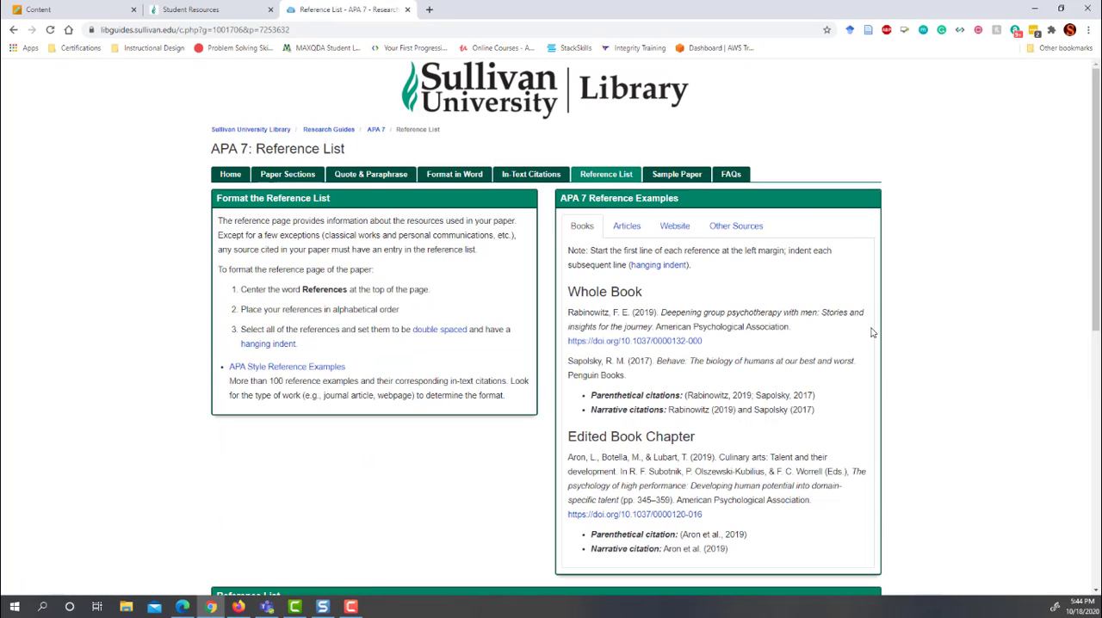
Download the Word student paper example from the guide's sample papers as APA_7_Student_Paper_Example.docx and open it in Word
click(679, 177)
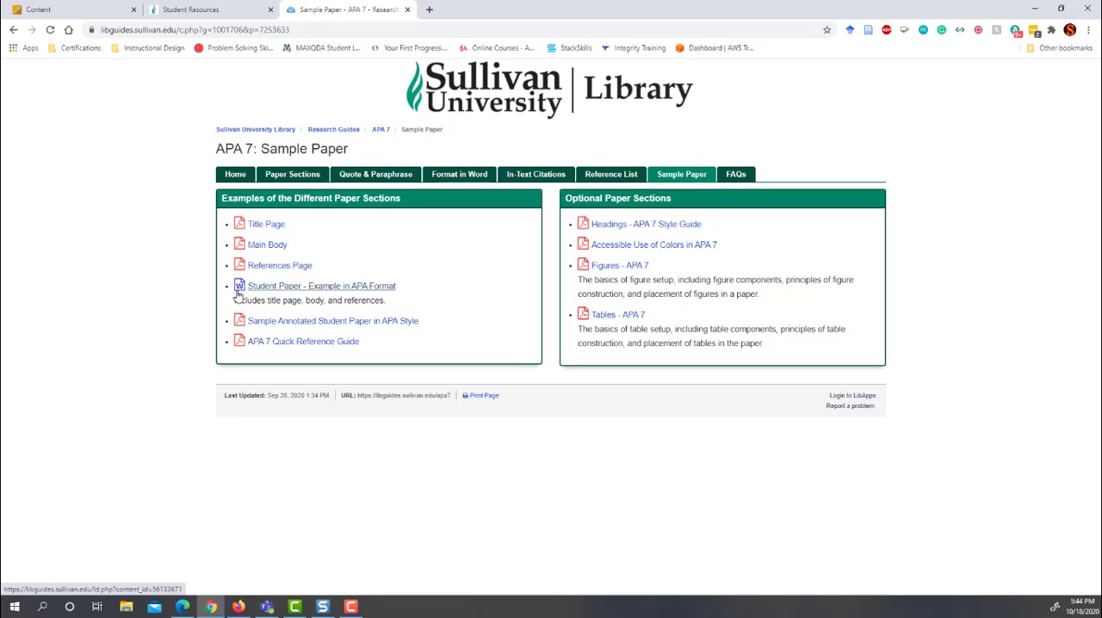
click(312, 287)
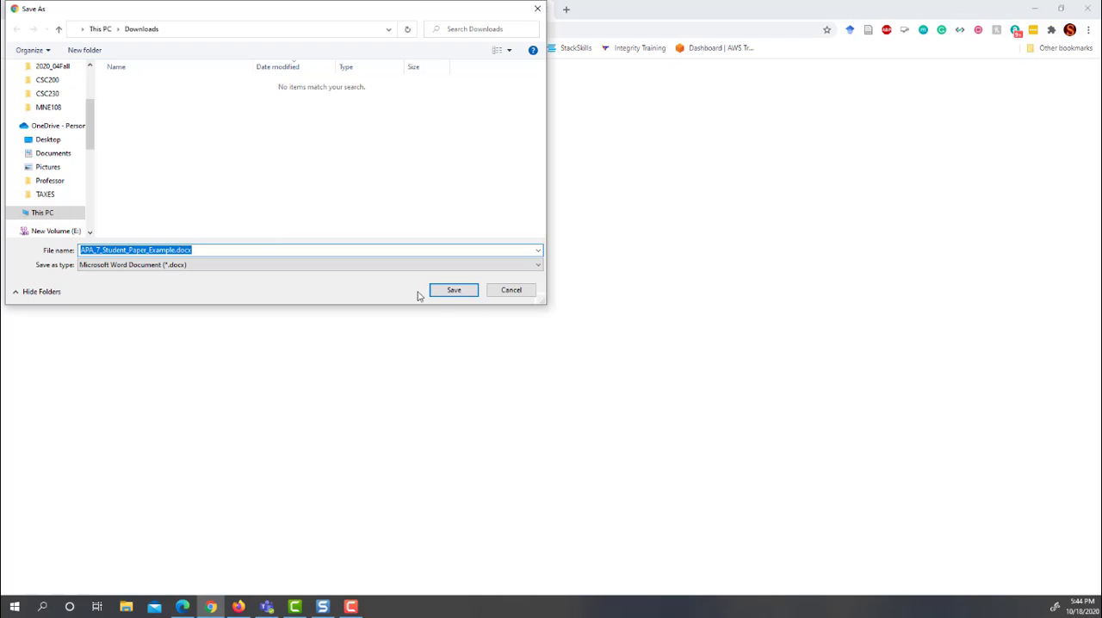
click(454, 291)
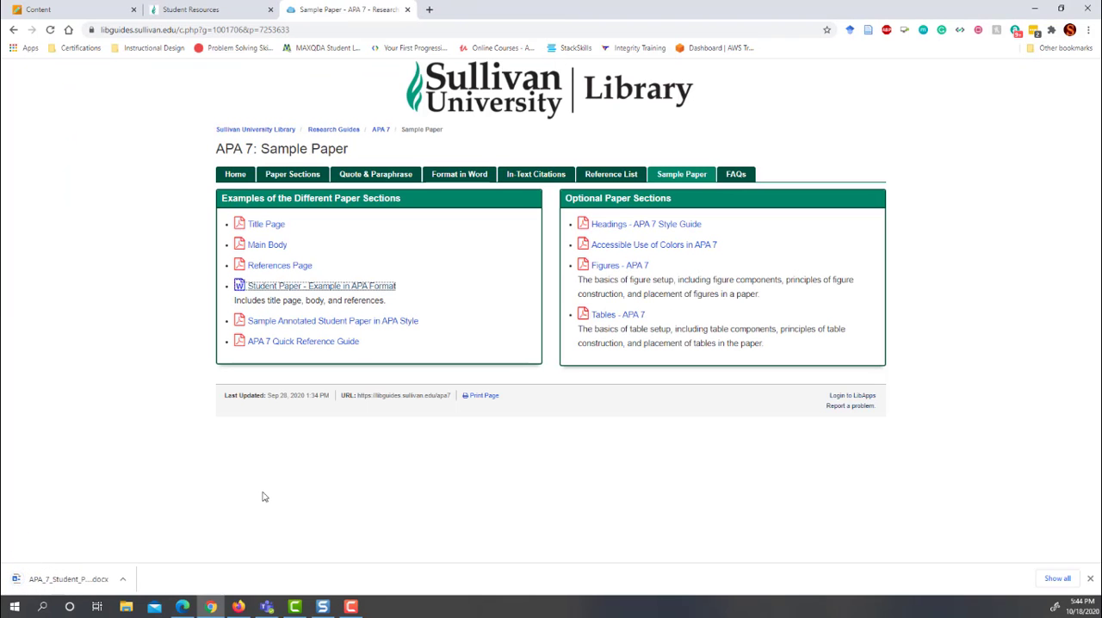
click(125, 580)
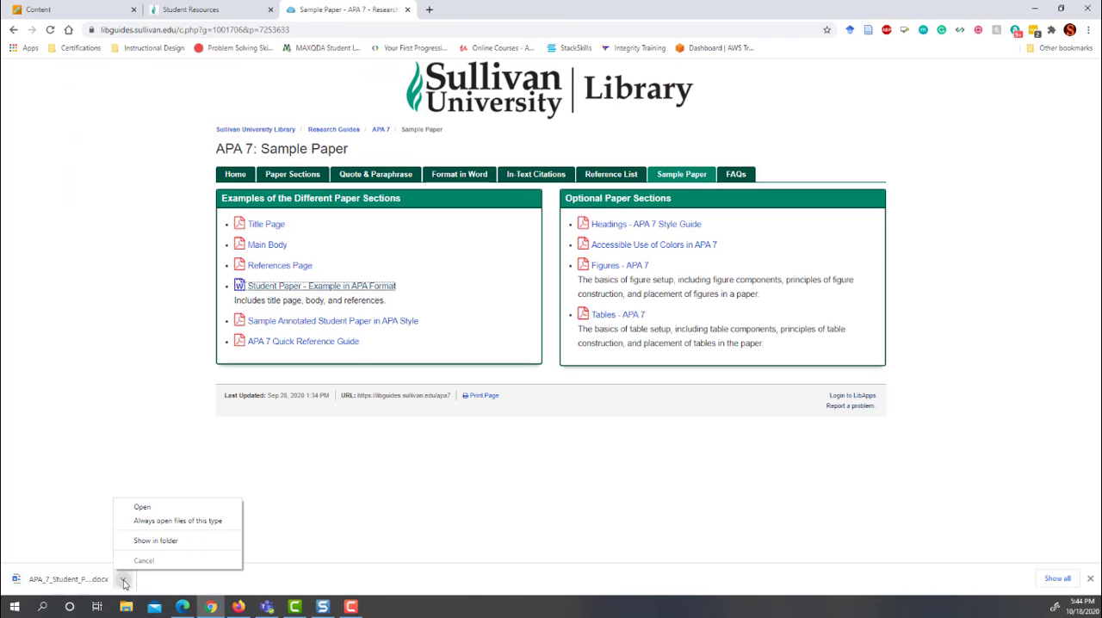
click(142, 507)
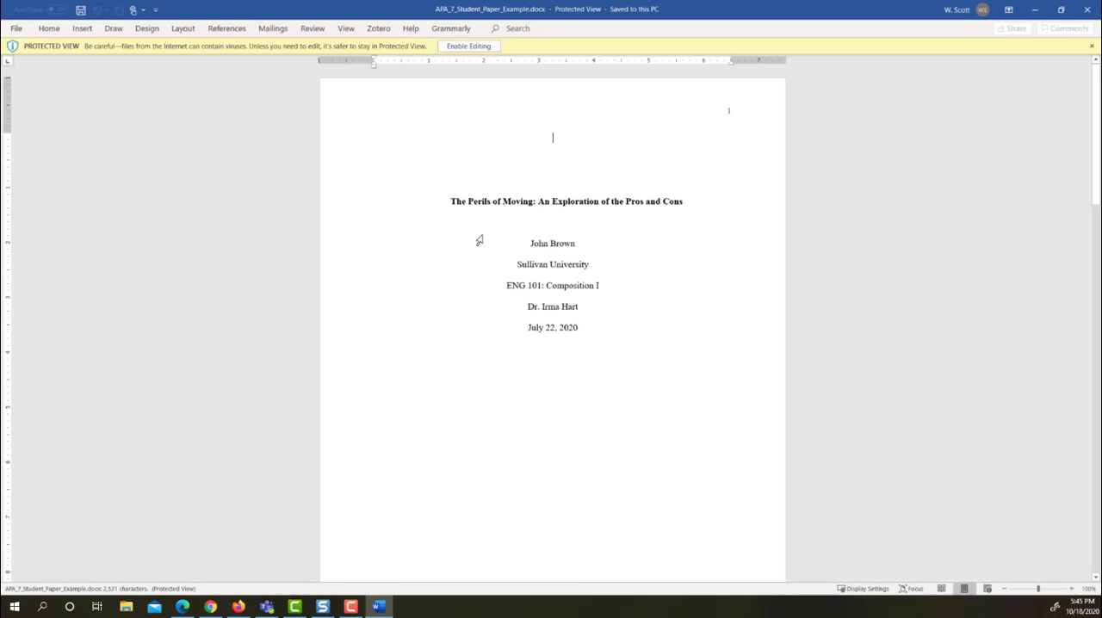
Enable editing of the sample paper and zoom the document to page width
click(464, 47)
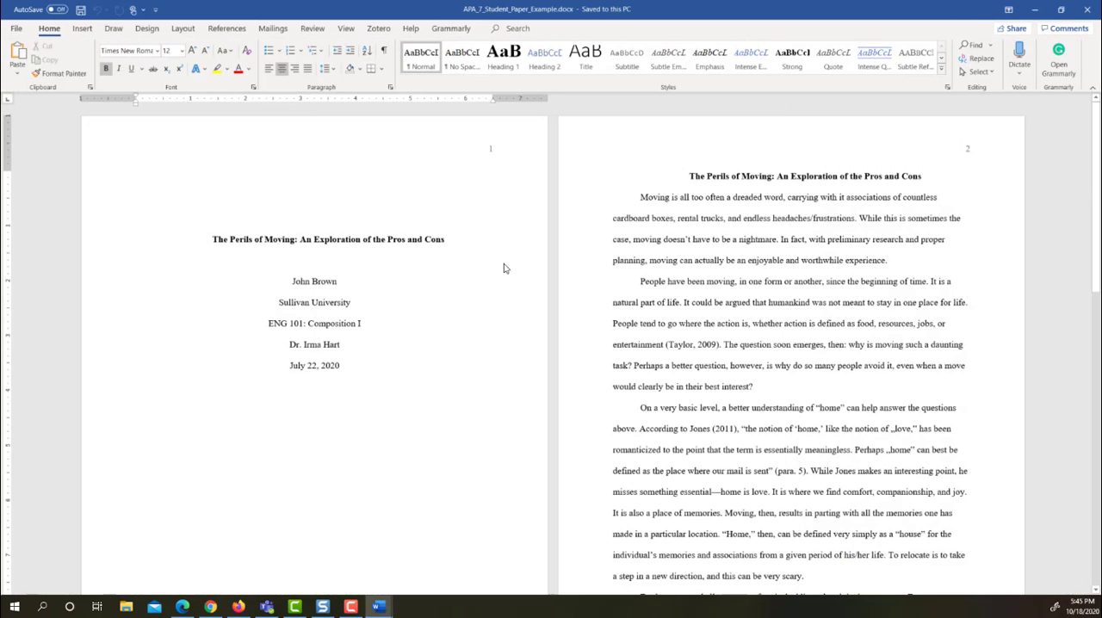
click(347, 29)
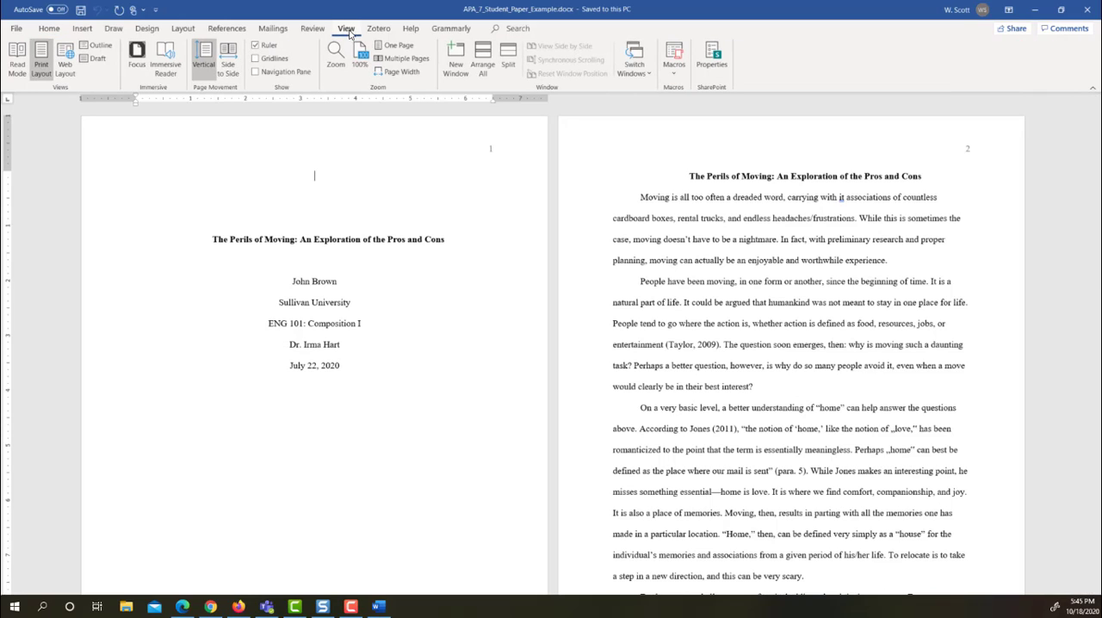
click(398, 72)
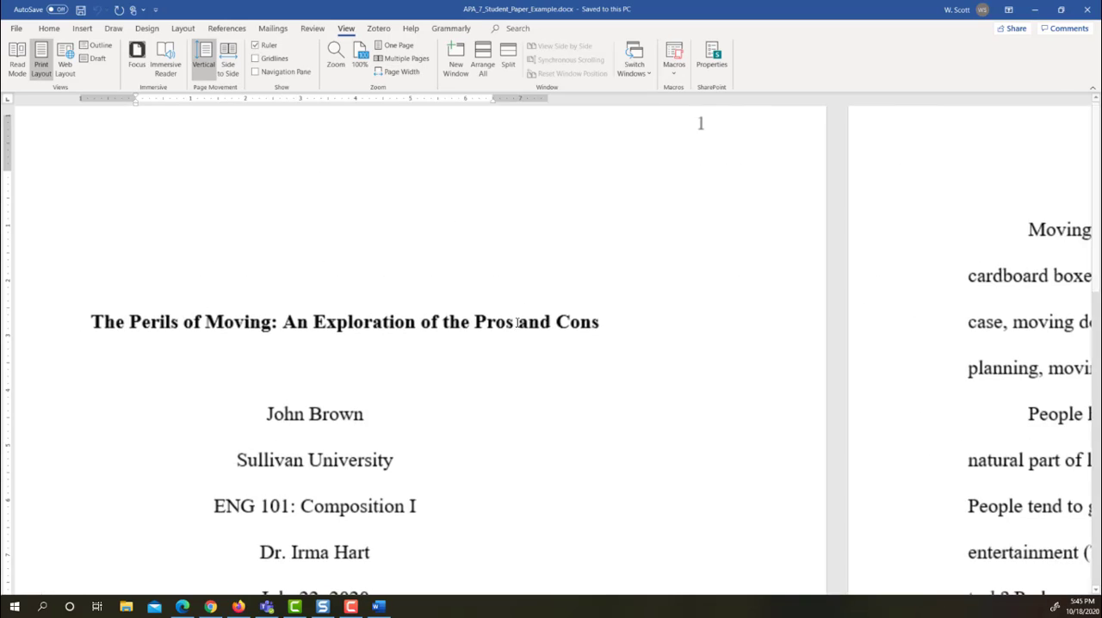
Select the paper's title on the title page and show the paragraph marks and other formatting symbols
scroll(534, 331, up, 1)
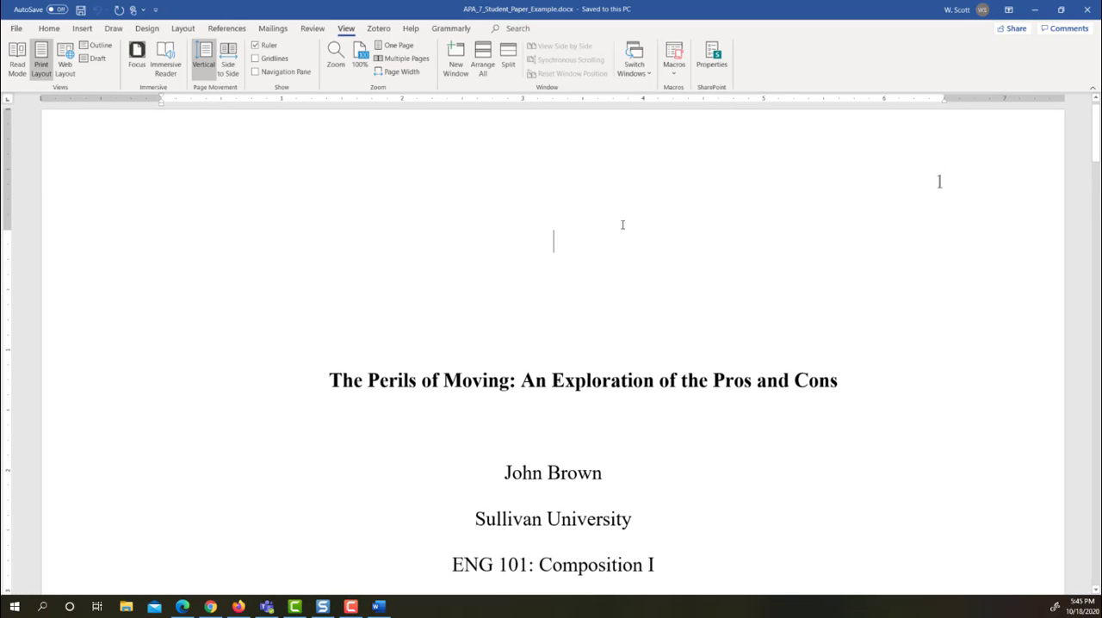
scroll(623, 225, down, 1)
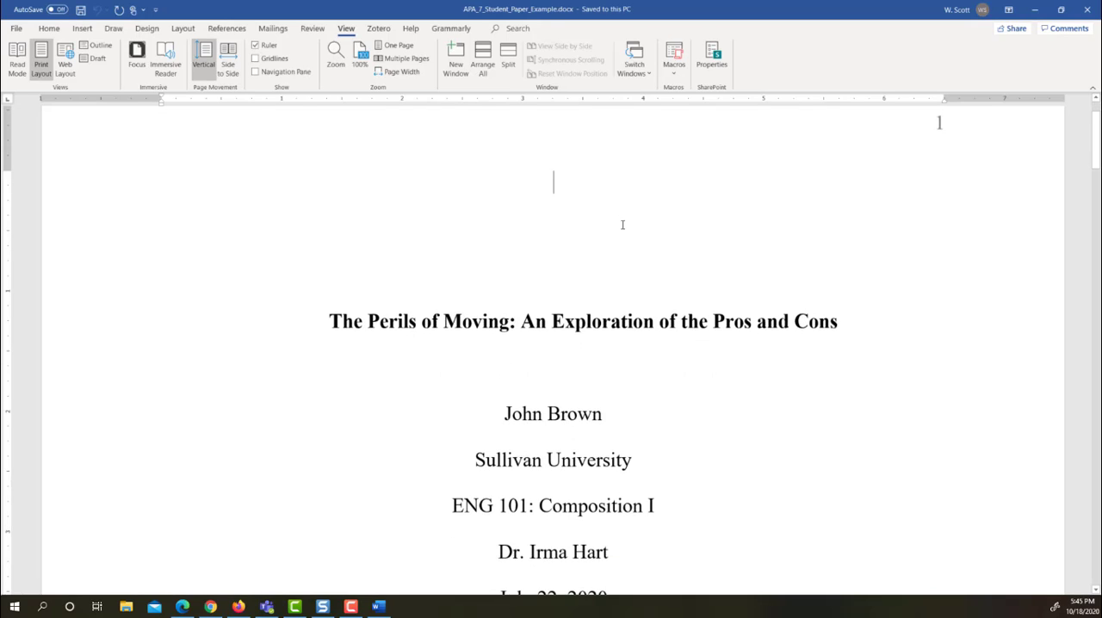
scroll(622, 225, down, 1)
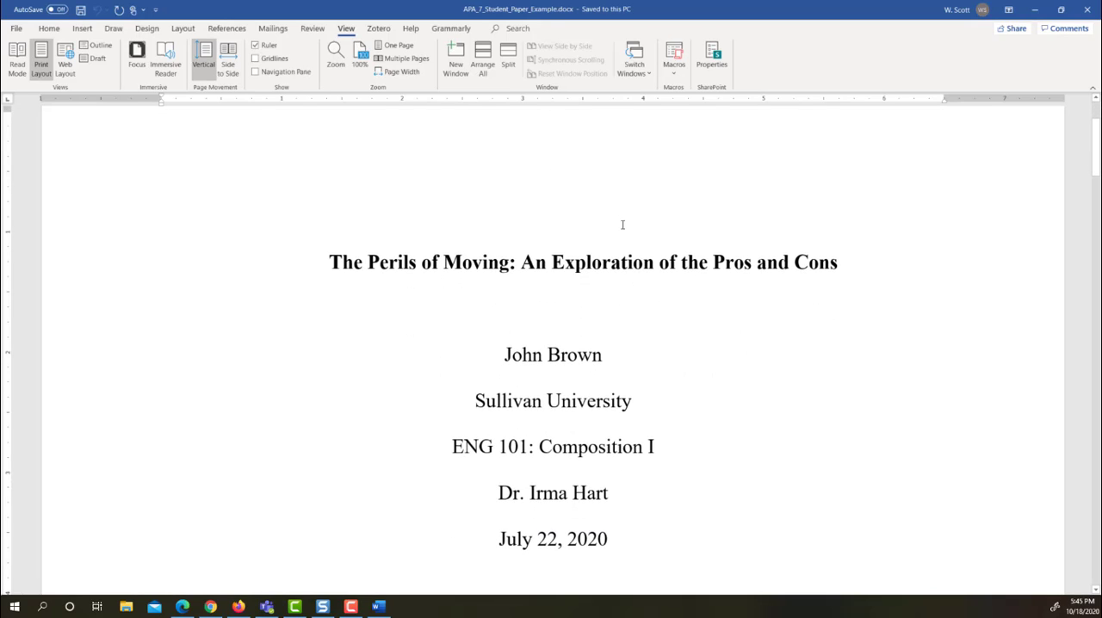
drag(328, 262, 881, 265)
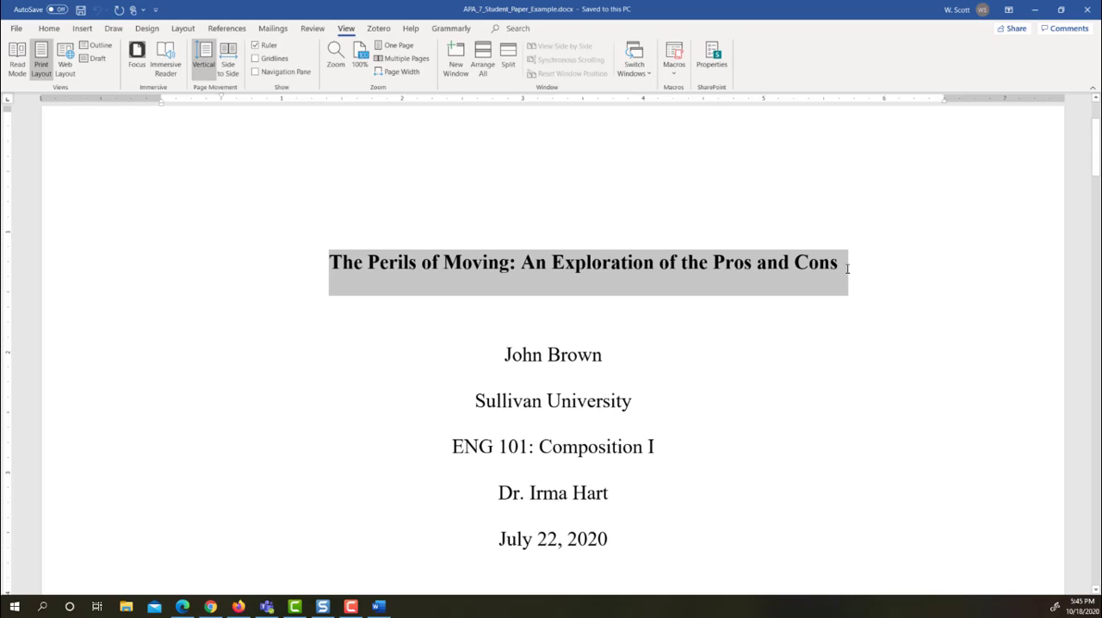
mouse_move(847, 269)
mouse_down()
mouse_move(832, 270)
mouse_move(839, 277)
mouse_up()
click(49, 29)
click(385, 51)
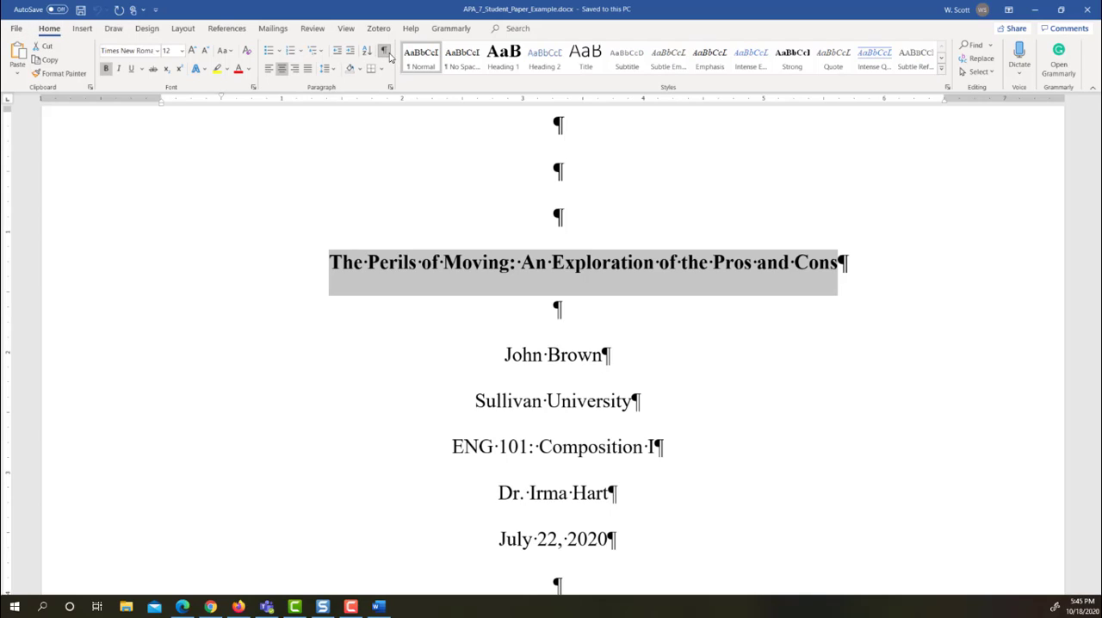
Replace the title on the title page with "The Impact of Social Media Marketing on Computer Purchases", leaving its paragraph mark in place
click(845, 267)
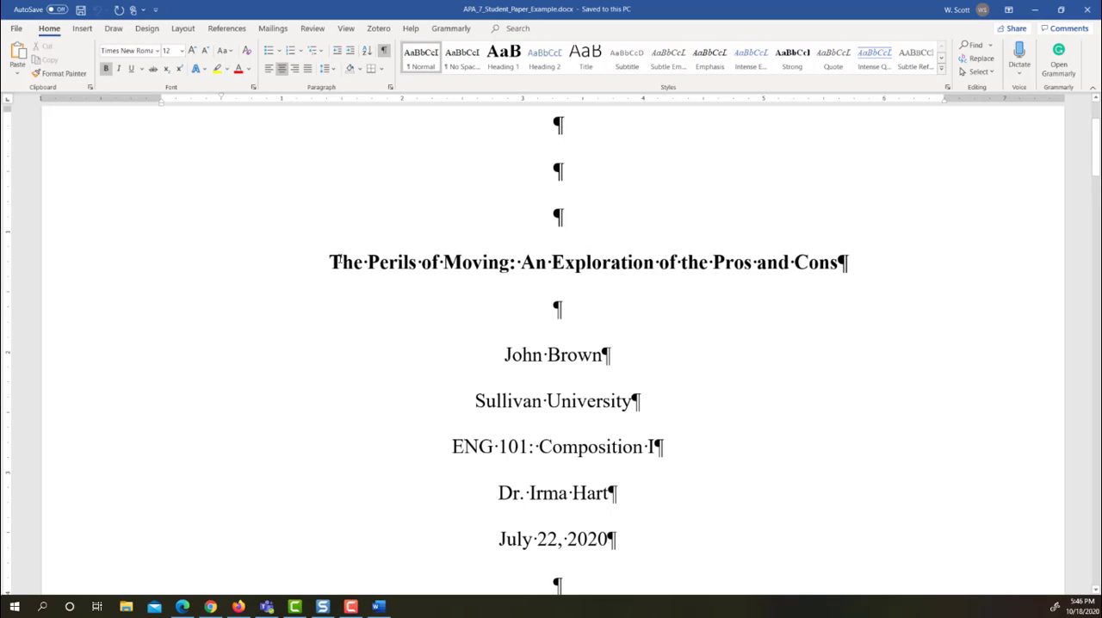
drag(332, 261, 840, 263)
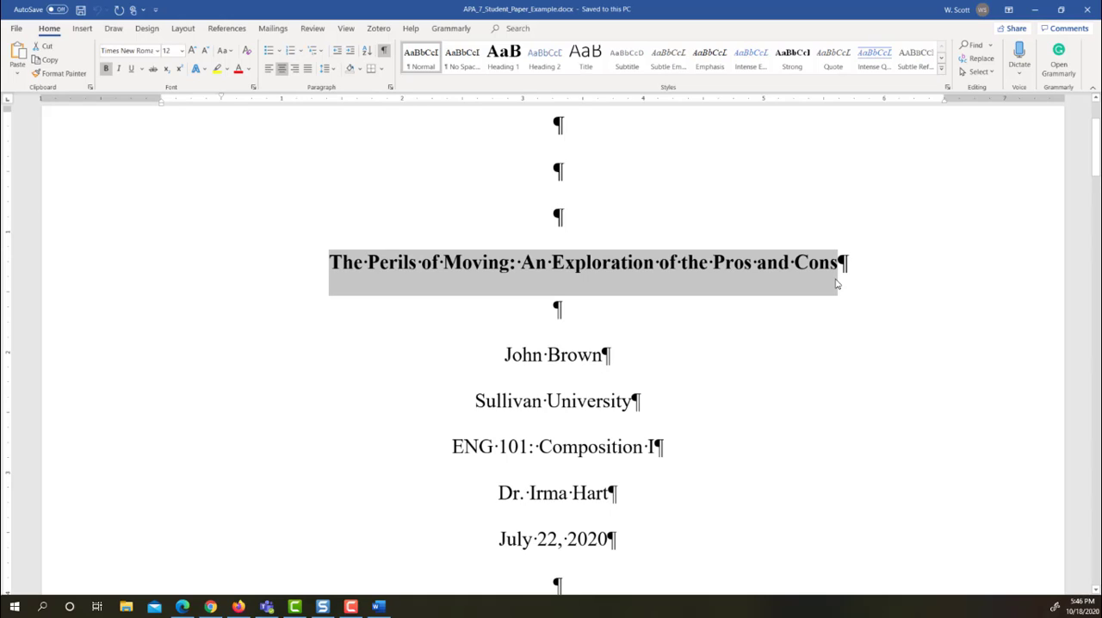
text(The Inpac)
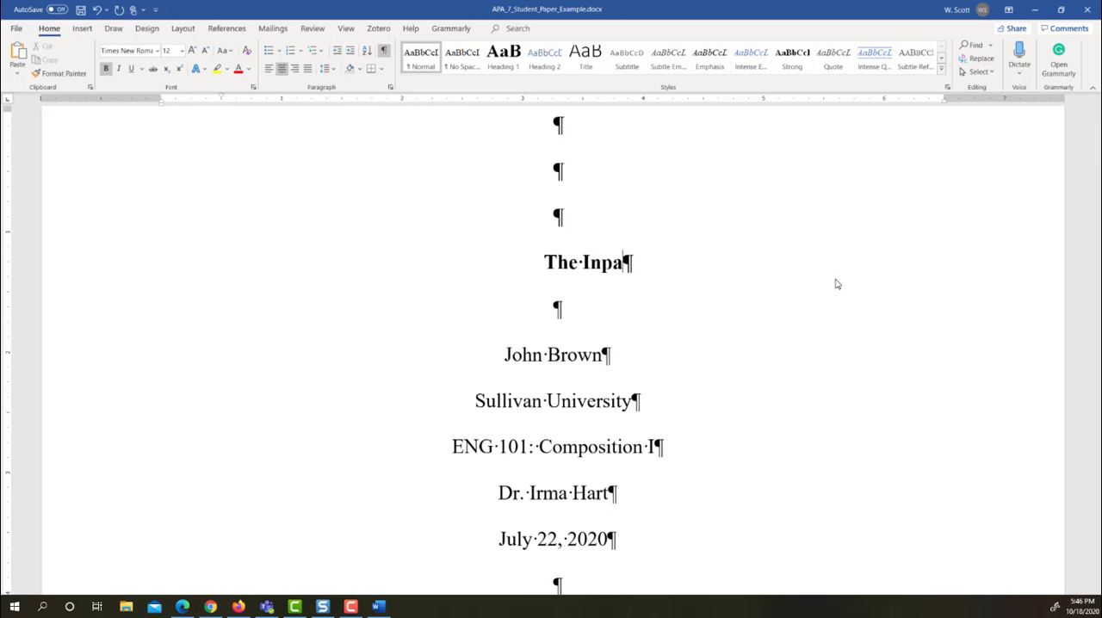
key(BackSpace)
key(BackSpace)
key(BackSpace)
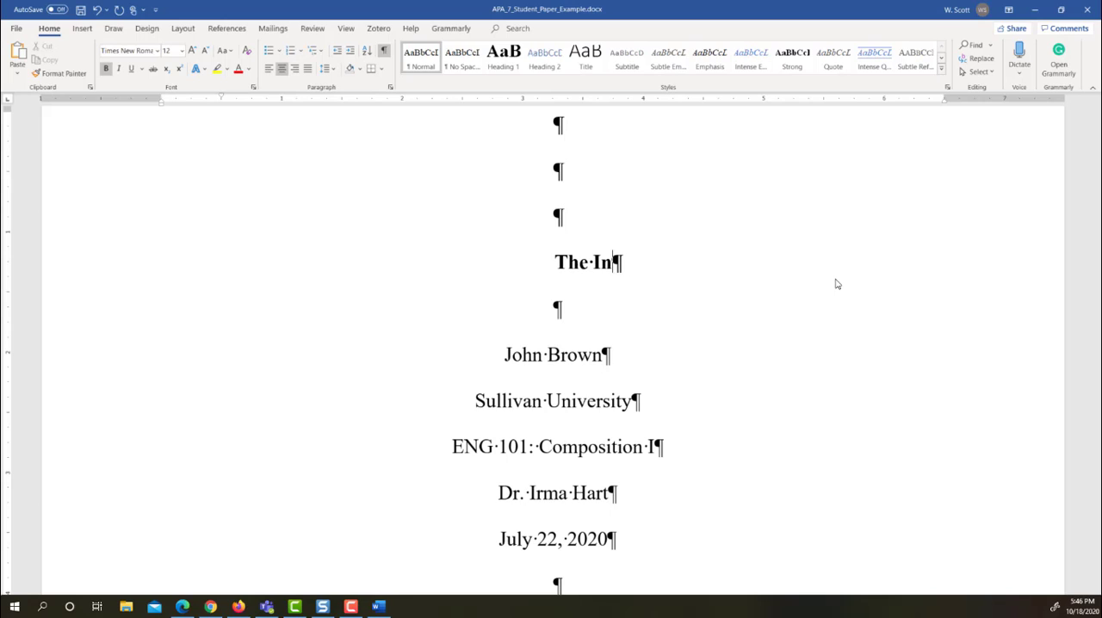
key(BackSpace)
text(mpact of )
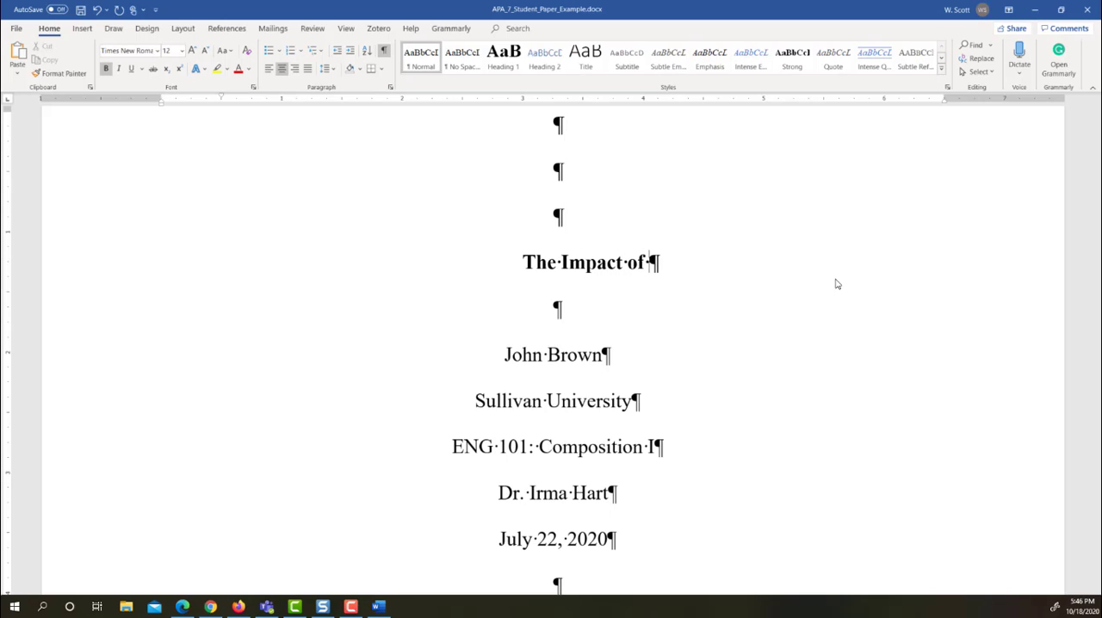
text(Social Me)
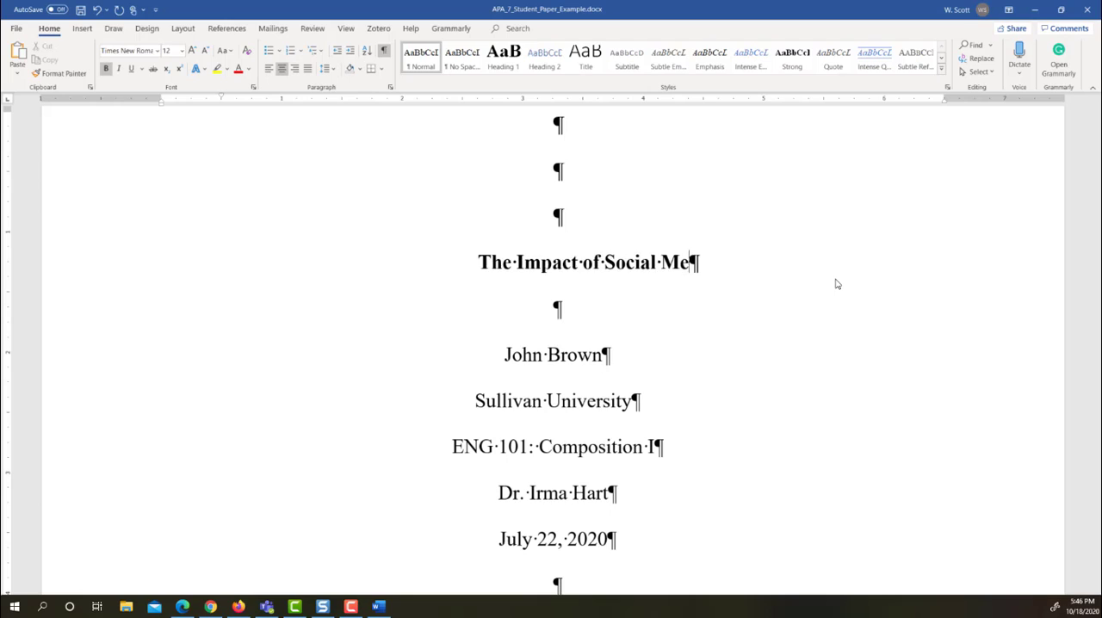
text(dia Marketin)
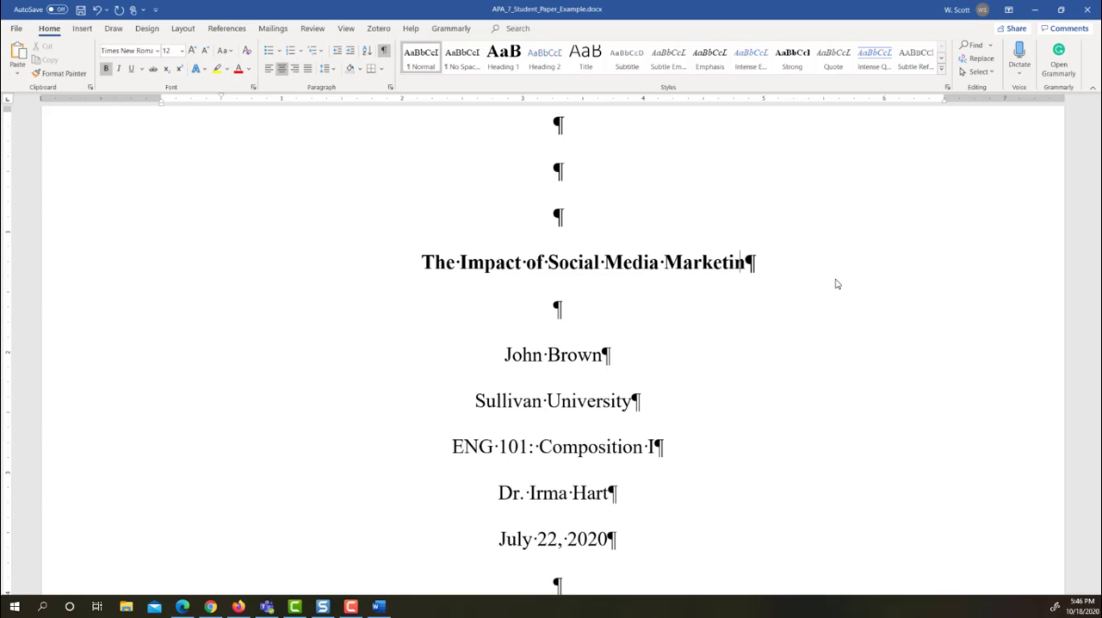
text(g on Compter)
key(BackSpace)
key(BackSpace)
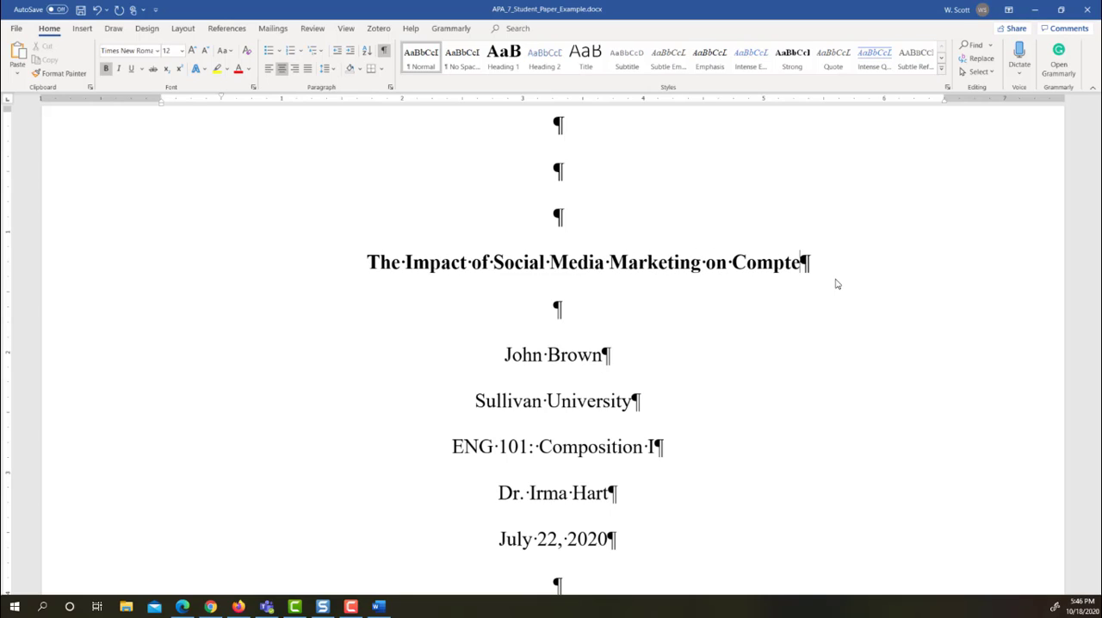
key(BackSpace)
text(uter )
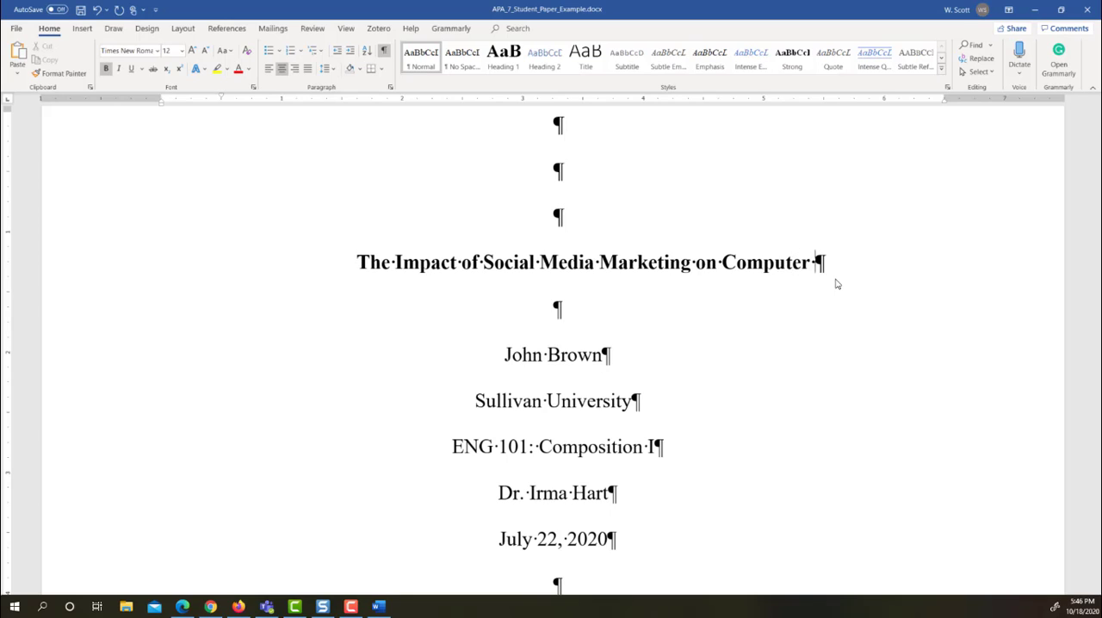
text(Purchases)
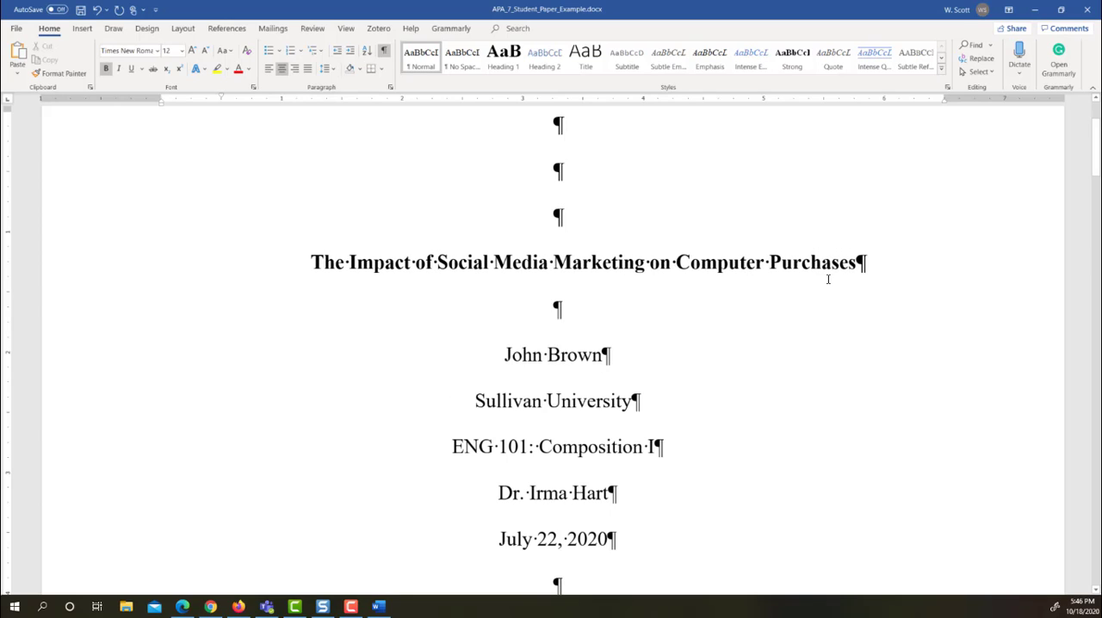
On the title page, replace the sample author with the student's full name and the course line with "CSC 200"
scroll(828, 279, down, 1)
scroll(829, 279, down, 2)
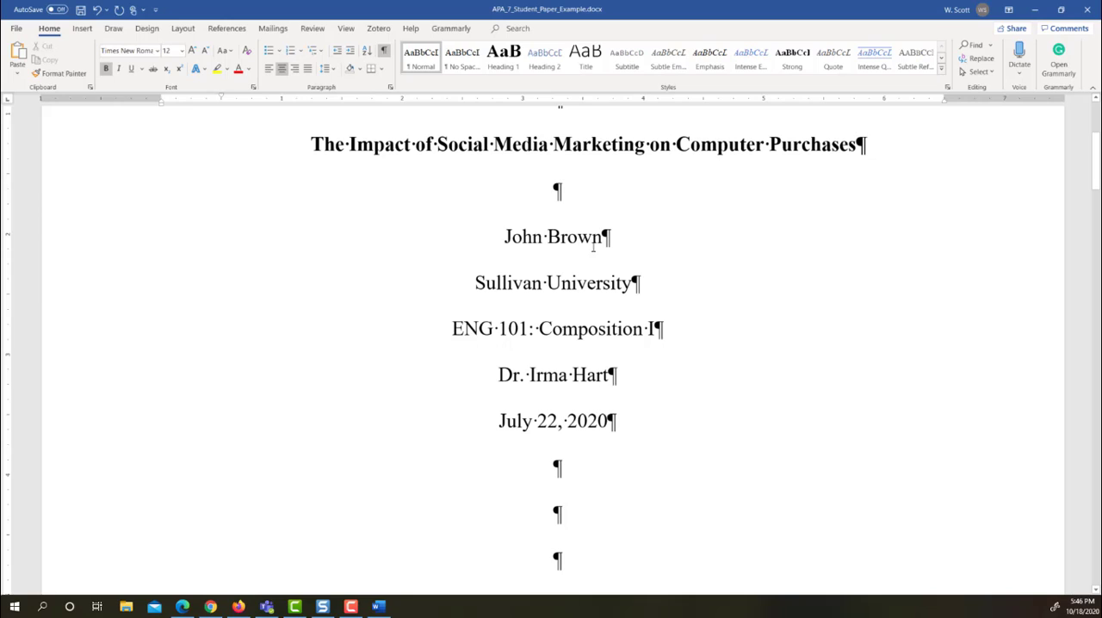
drag(506, 236, 611, 237)
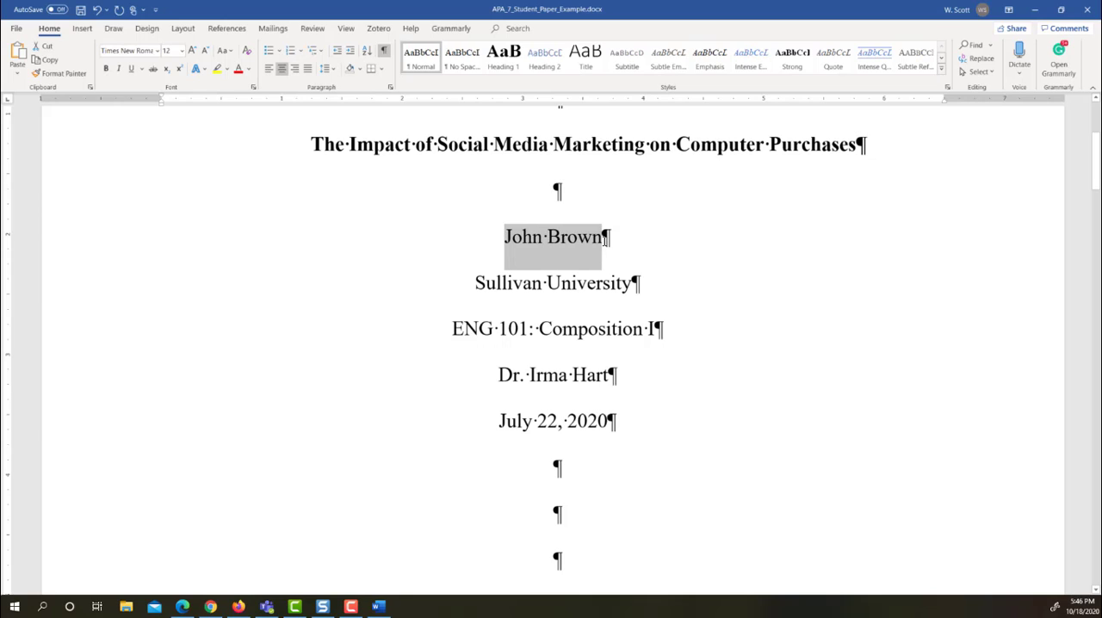
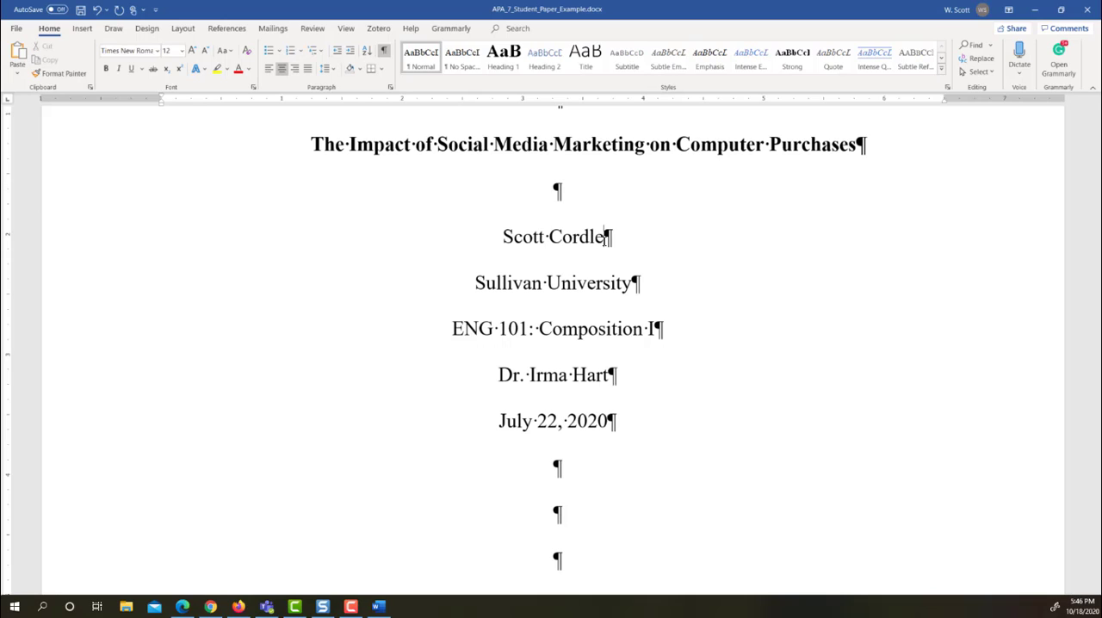
drag(453, 329, 653, 336)
text(CSC 200)
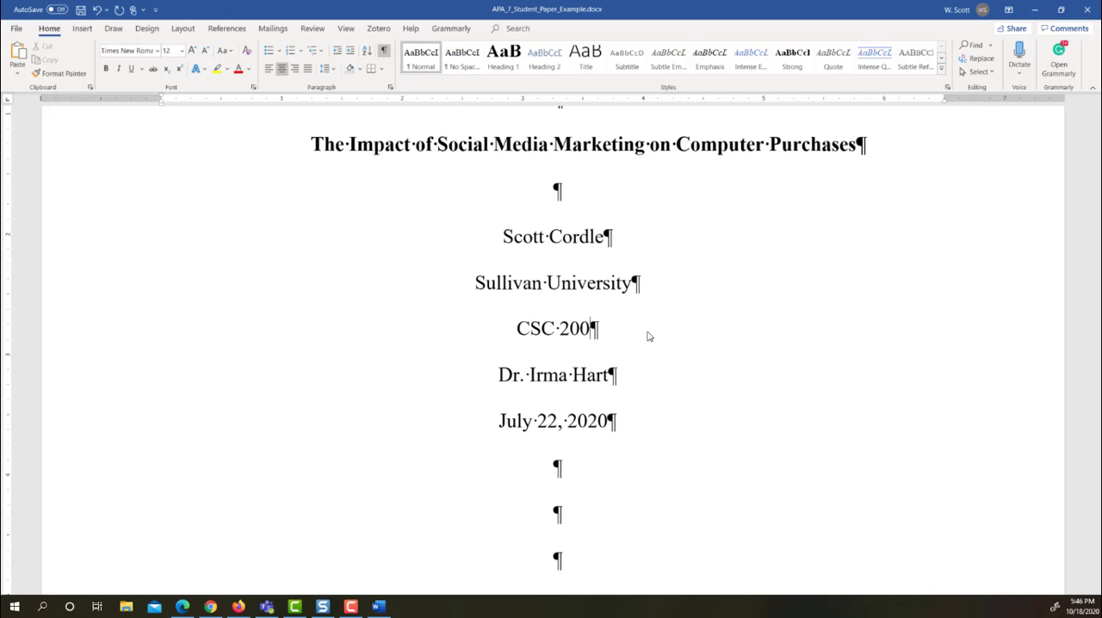
text(: Principles )
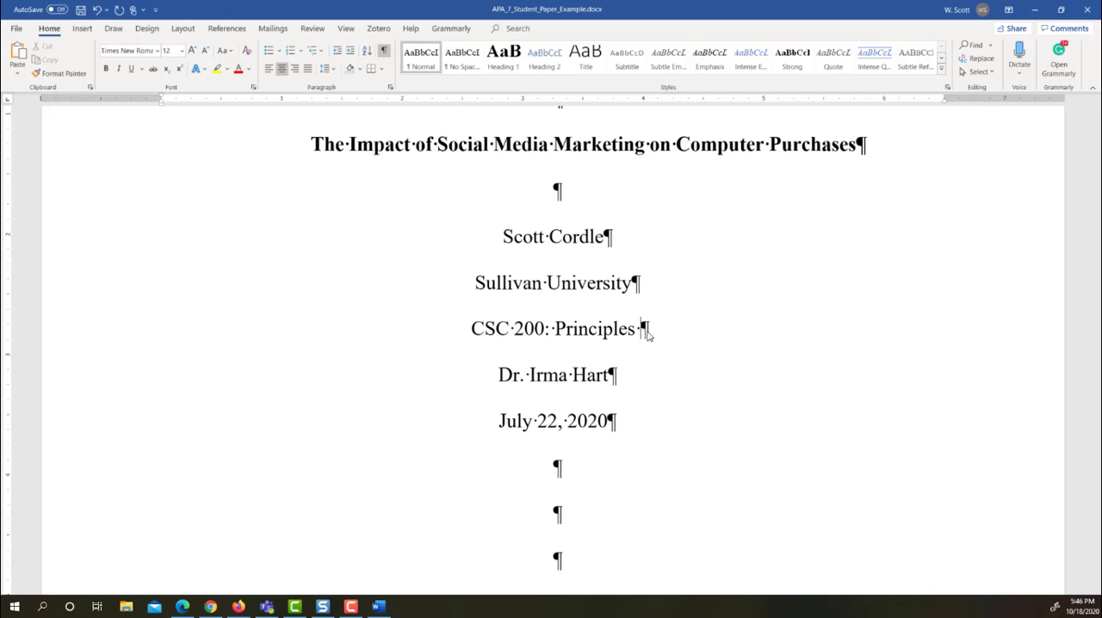
text(of Technolog)
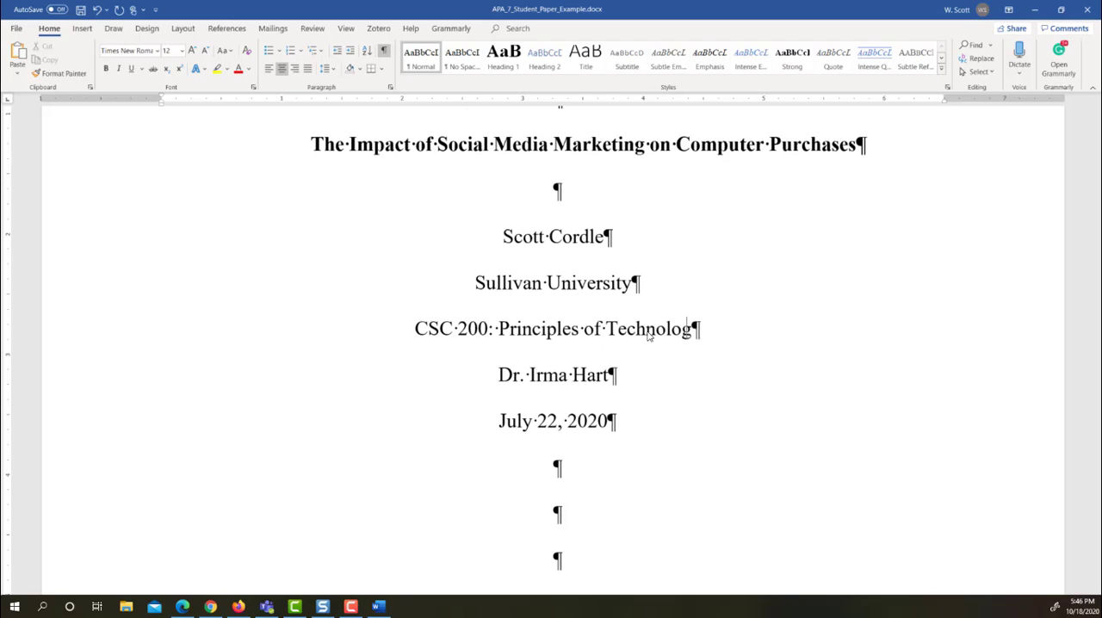
text(y)
Replace the sample instructor's name after "Dr." on the title page with the new instructor's full name
scroll(626, 353, down, 1)
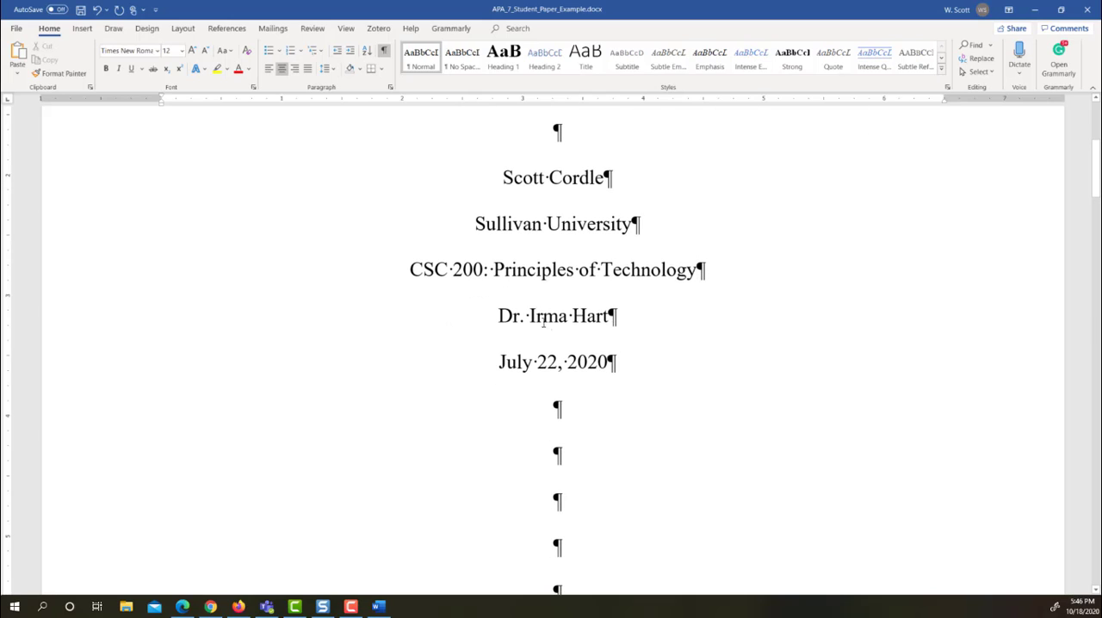
drag(529, 316, 610, 315)
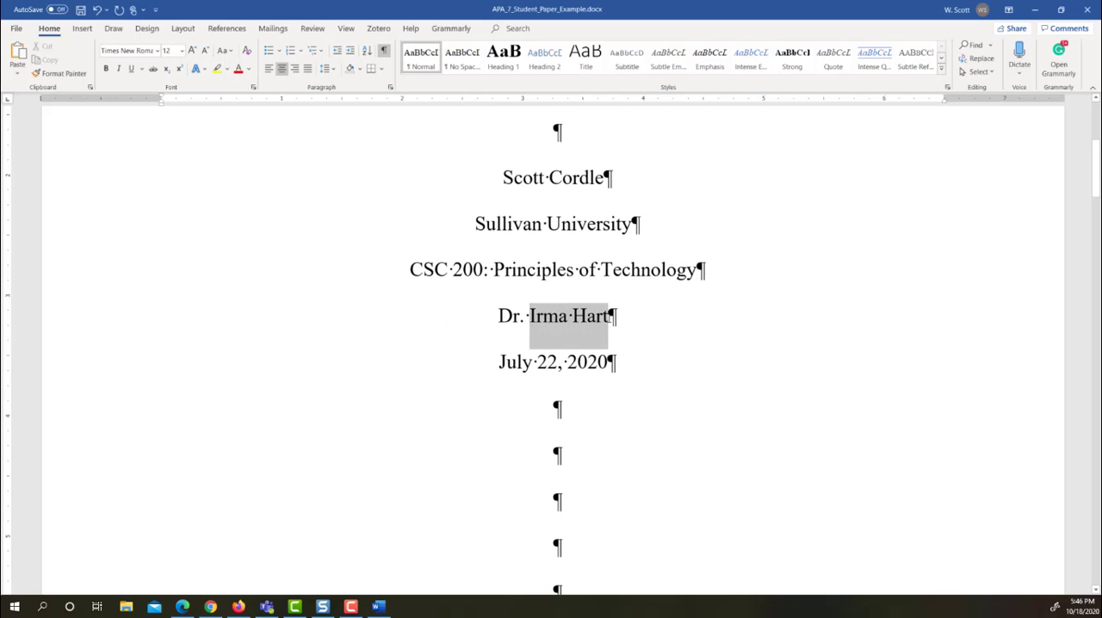
text(Im)
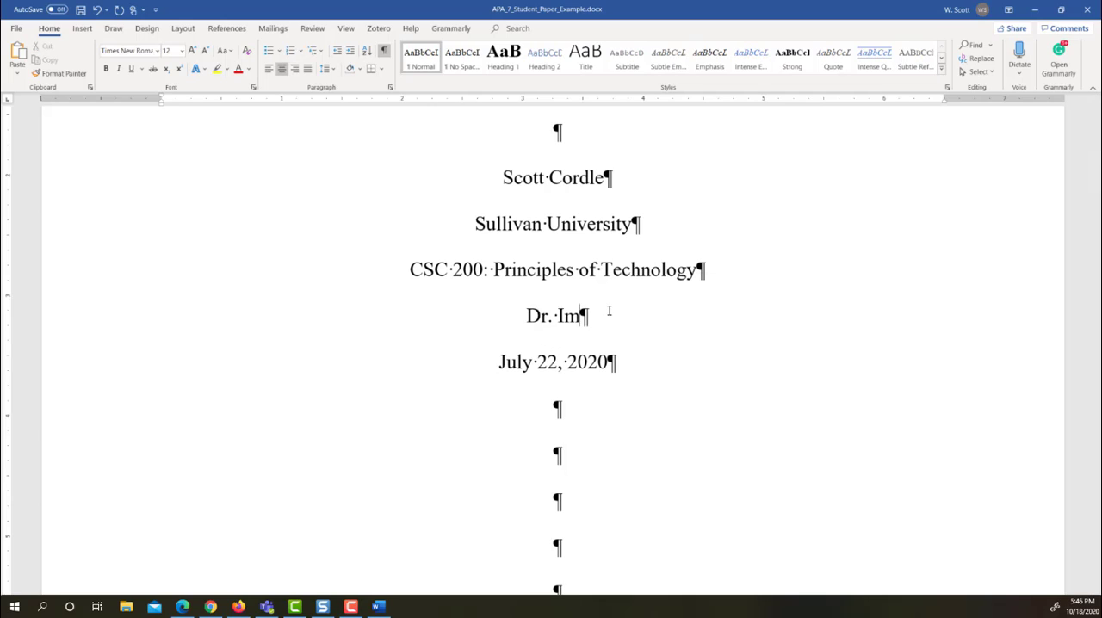
text(ma Smartly)
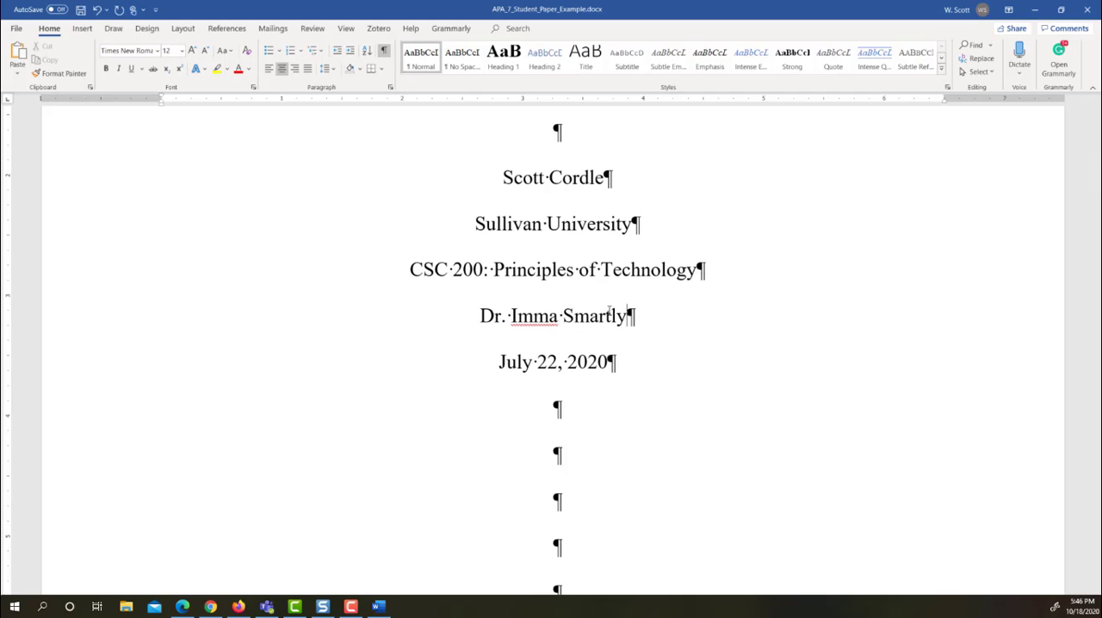
key(BackSpace)
key(BackSpace)
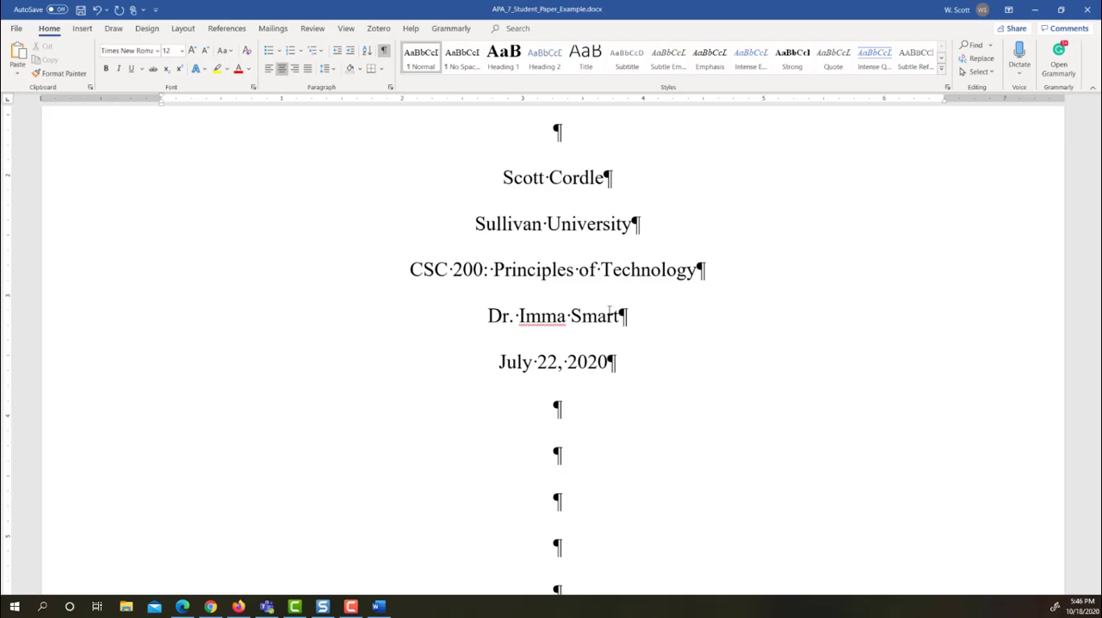
text(ie)
Replace the title page's date with an inserted date in the "October 18, 2020" format, leaving its paragraph mark in place
scroll(684, 315, down, 3)
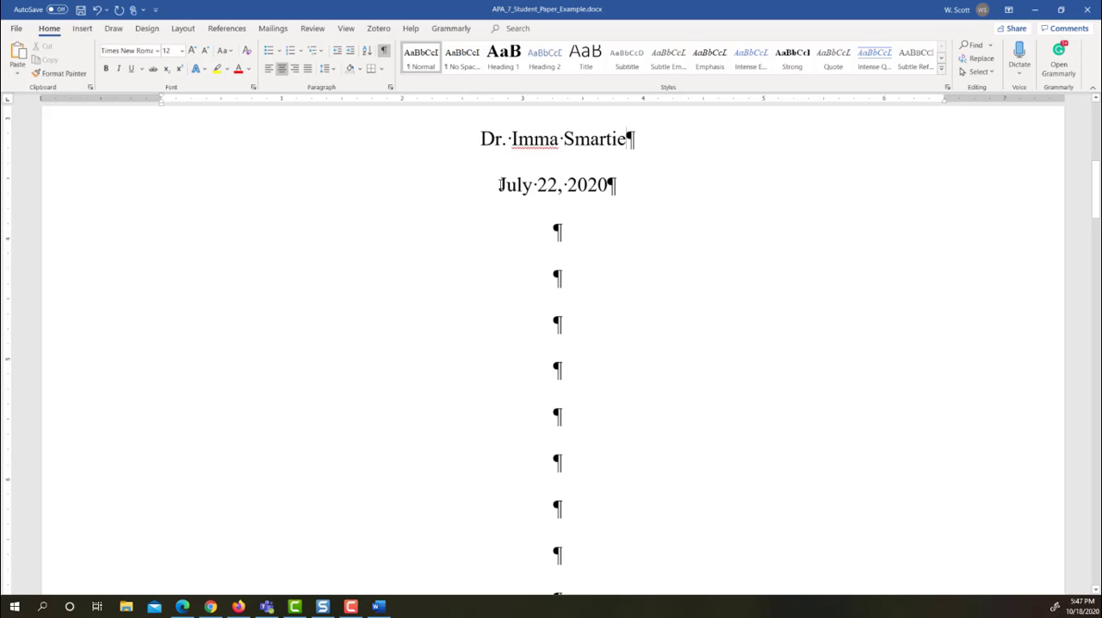
drag(499, 185, 615, 185)
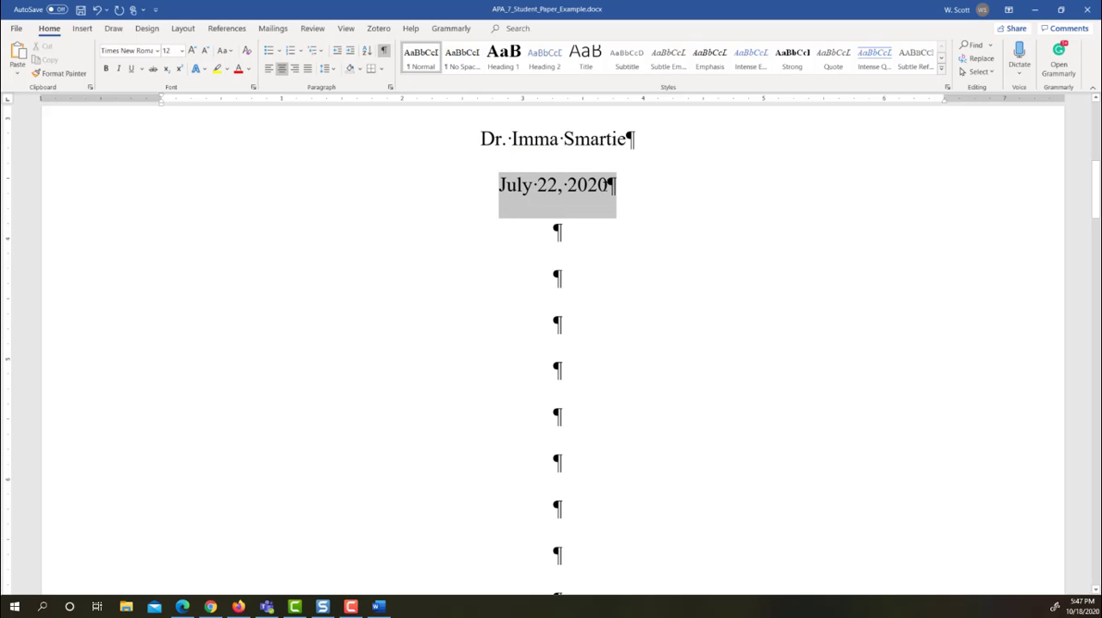
drag(611, 193, 607, 191)
click(82, 29)
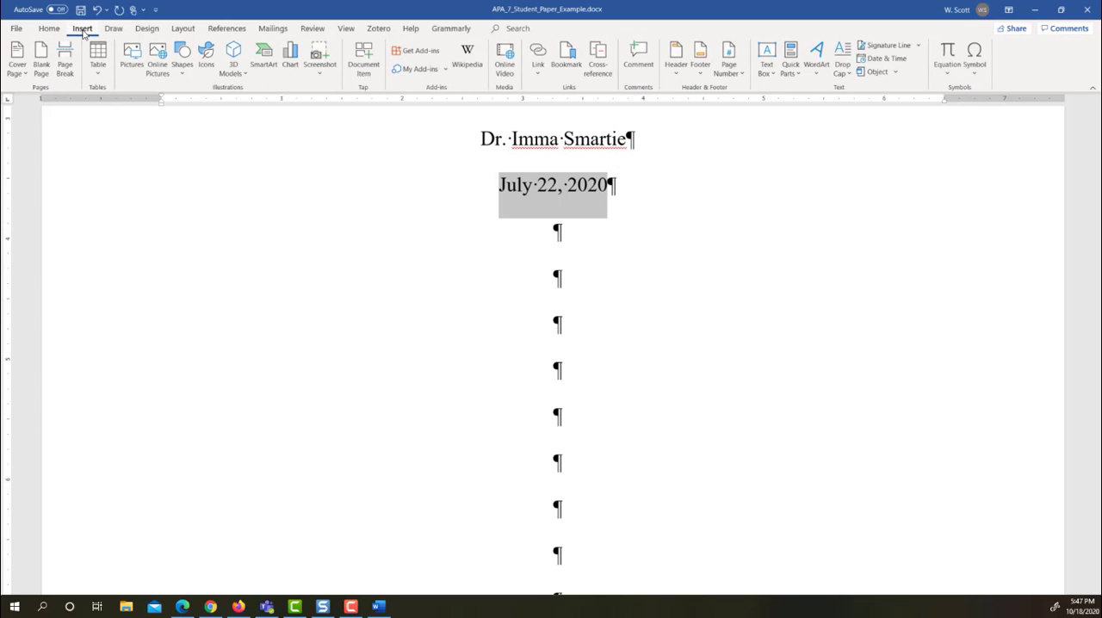
click(887, 59)
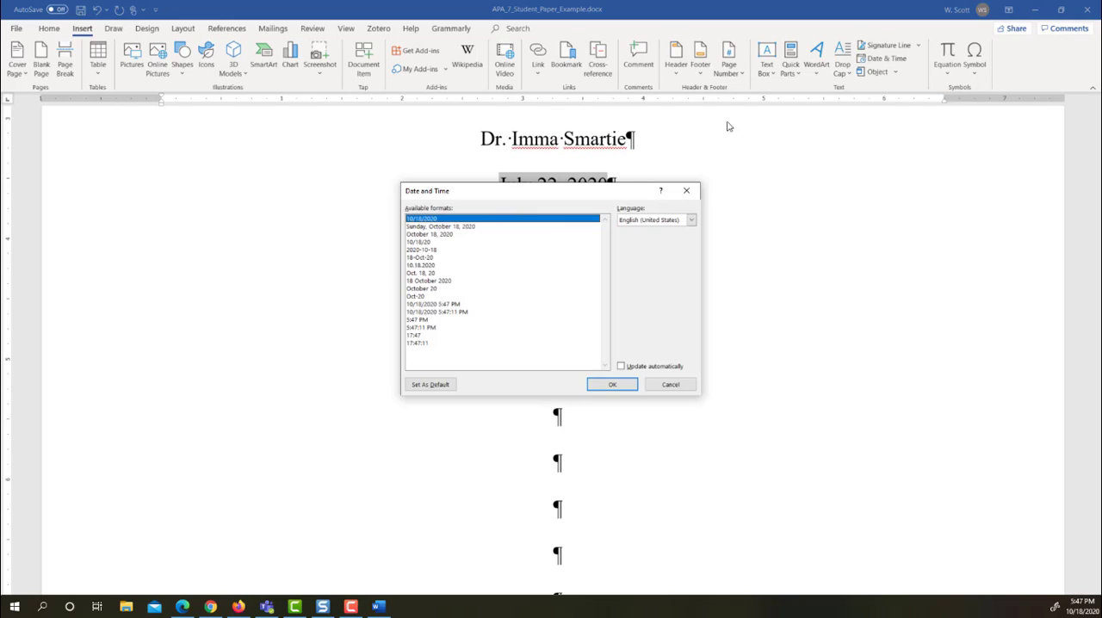
click(463, 226)
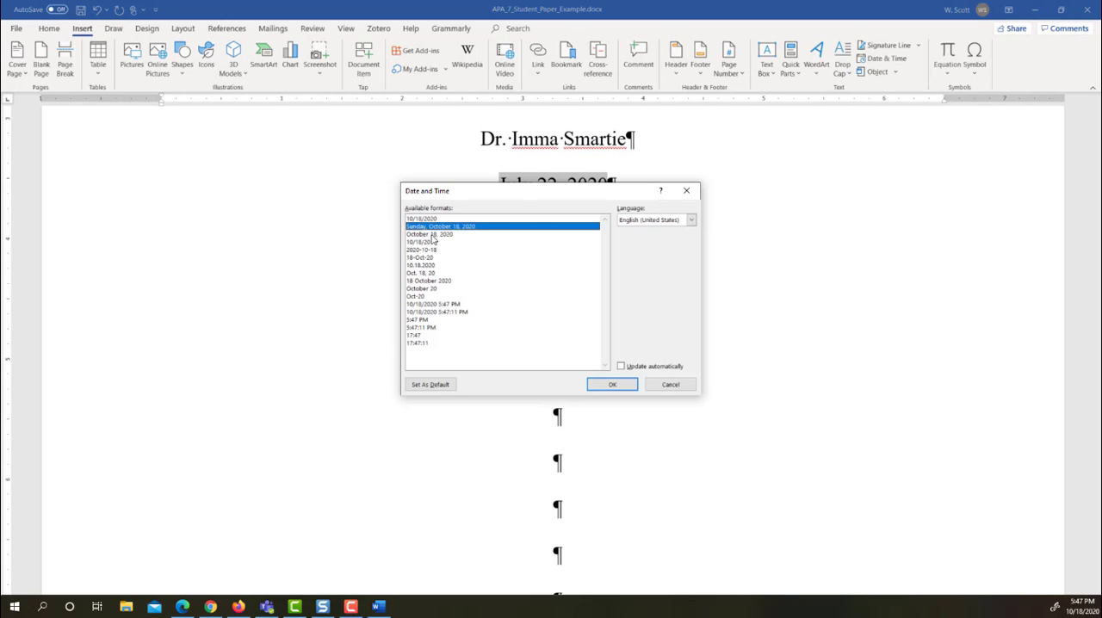
click(430, 234)
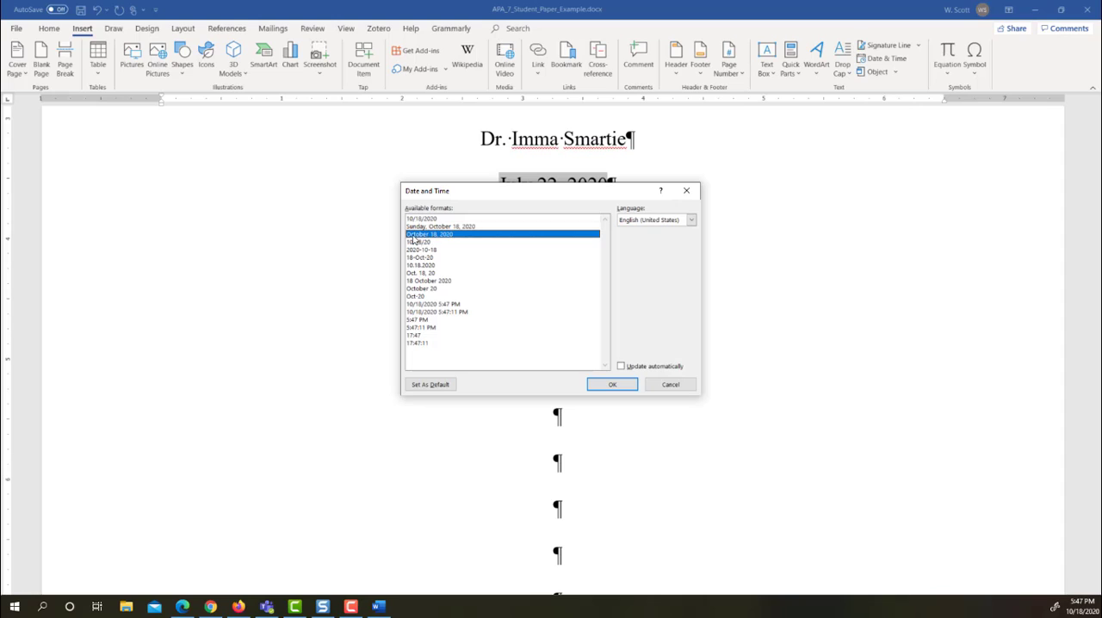
click(613, 385)
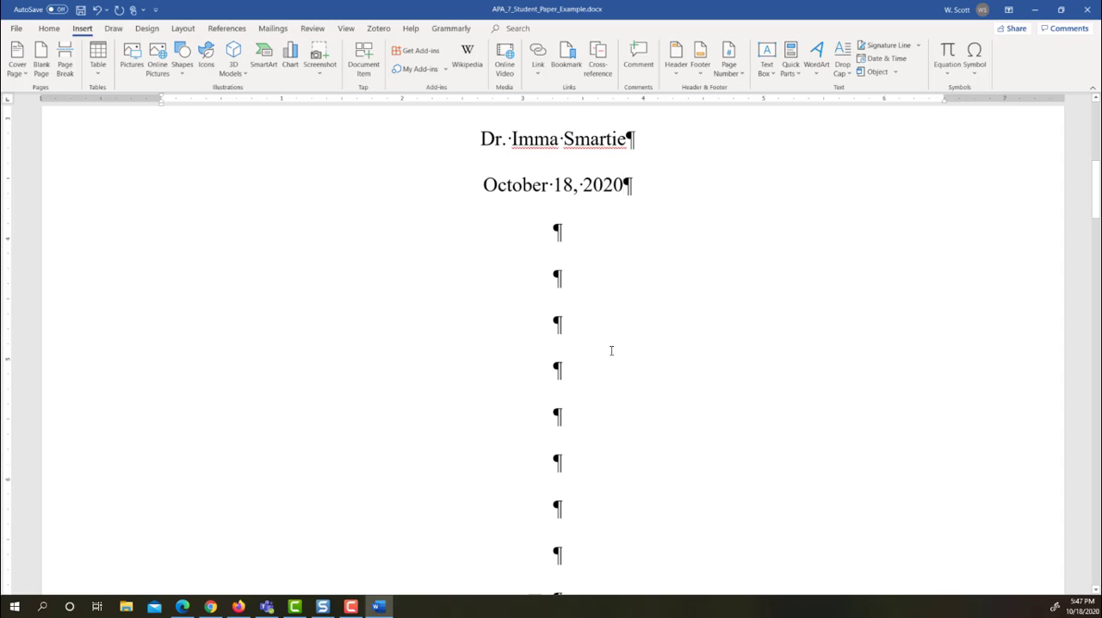
Copy the title "The Impact of Social Media Marketing on Computer Purchases" from the title page over the sample heading on page 2
scroll(611, 351, up, 5)
scroll(766, 374, down, 7)
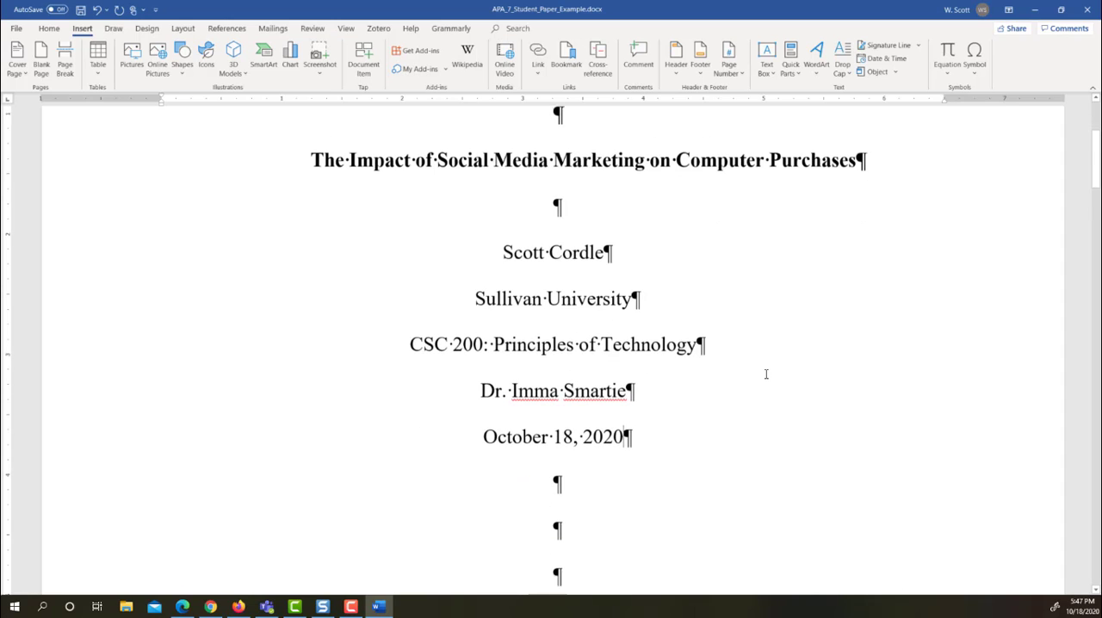
scroll(767, 374, down, 6)
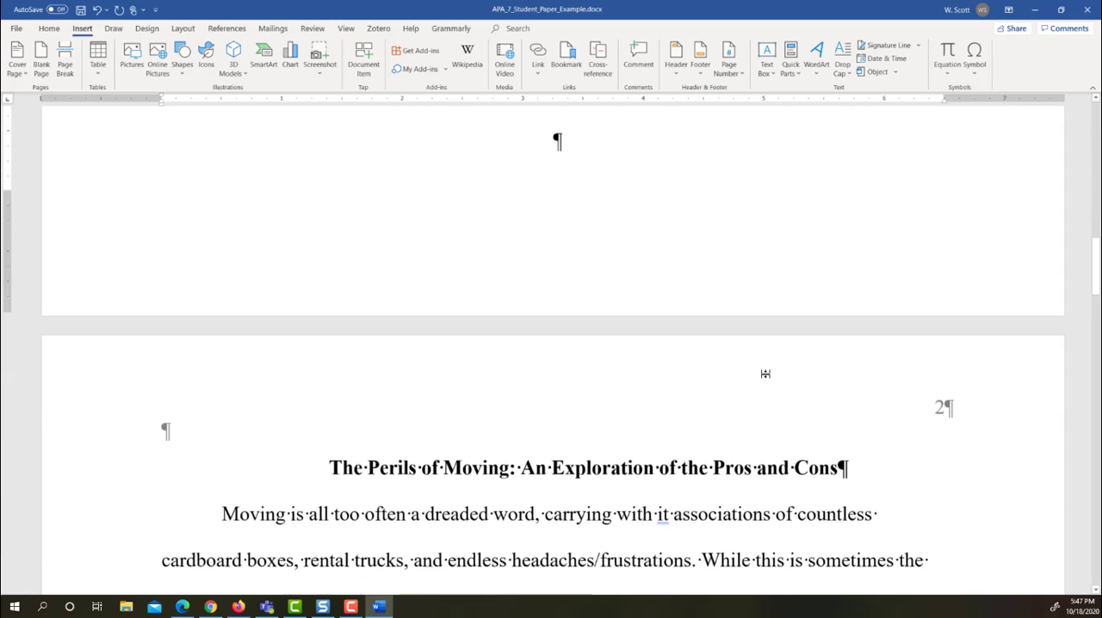
scroll(766, 374, up, 2)
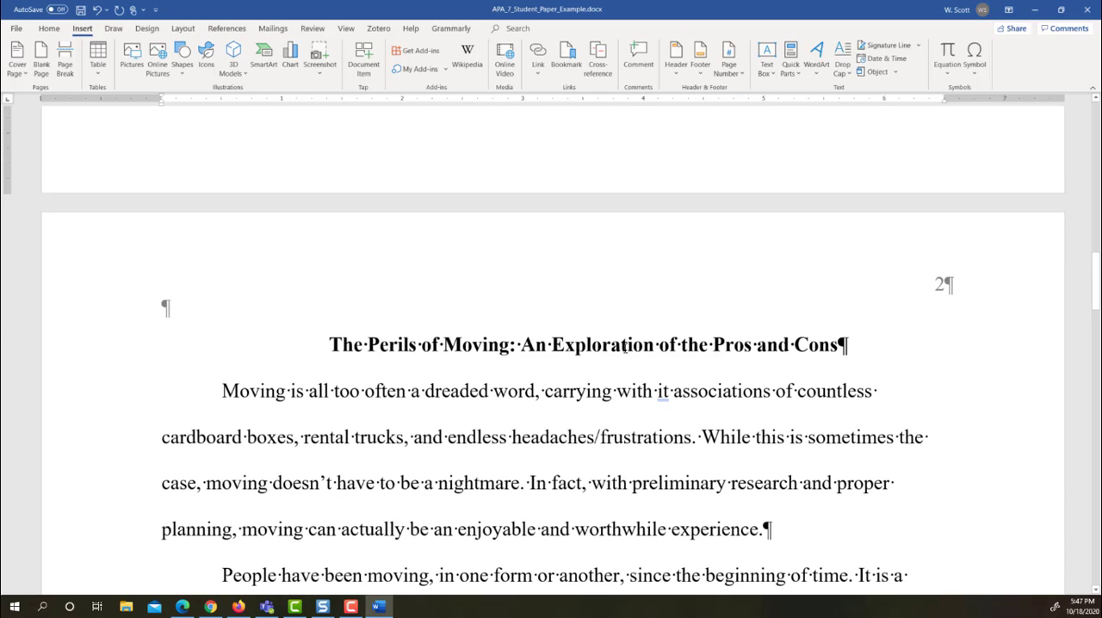
scroll(635, 347, up, 15)
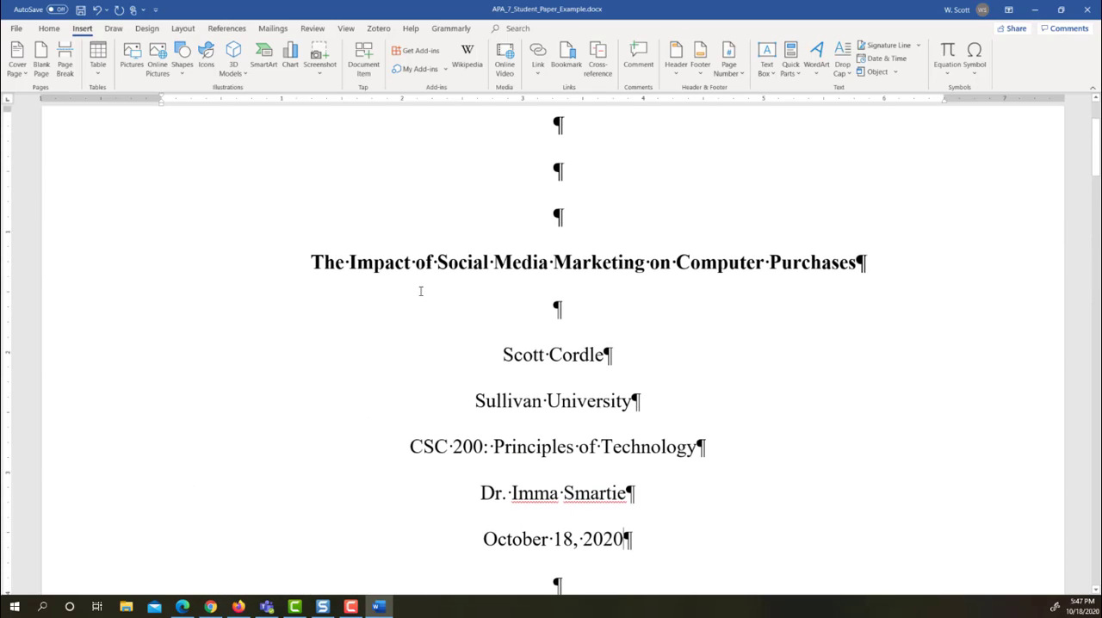
drag(311, 262, 984, 261)
key(ctrl+c)
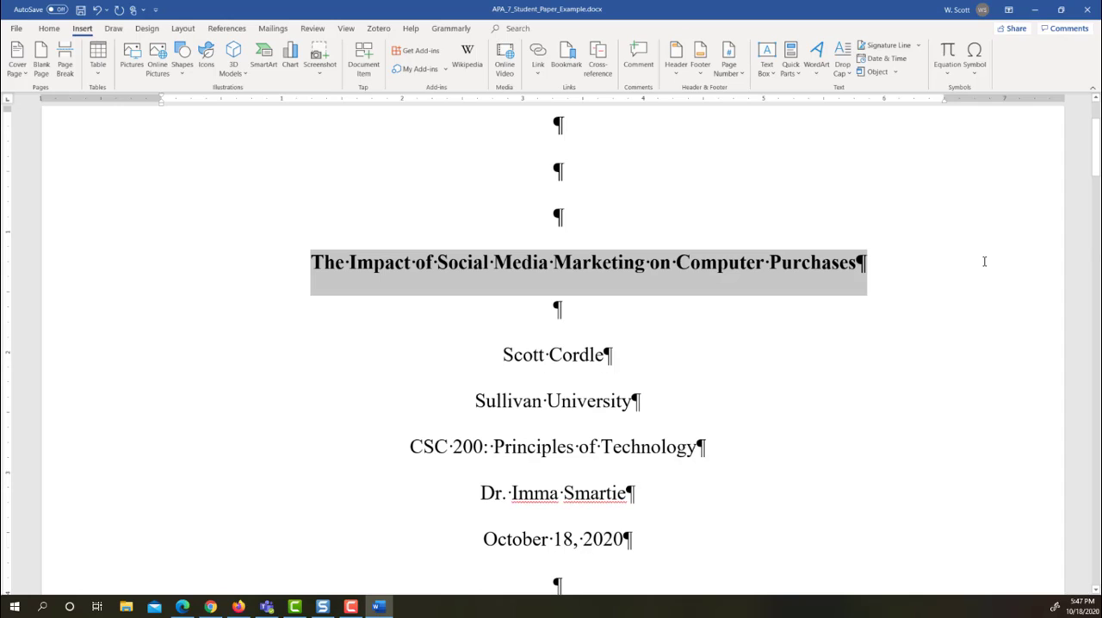
scroll(637, 369, down, 12)
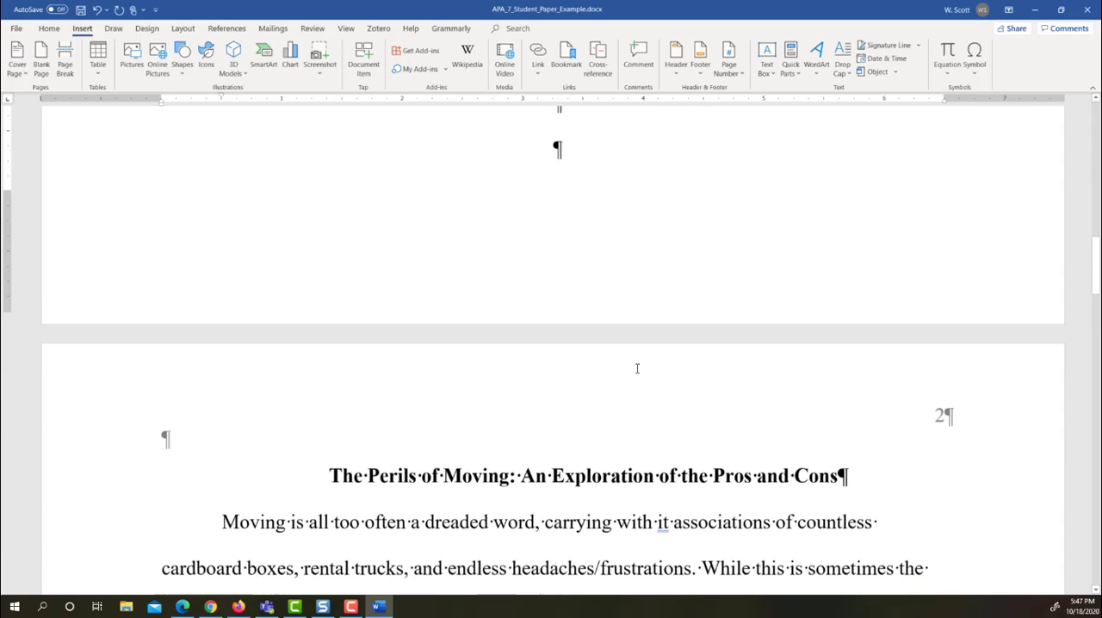
scroll(637, 368, down, 1)
drag(329, 404, 850, 404)
key(ctrl+v)
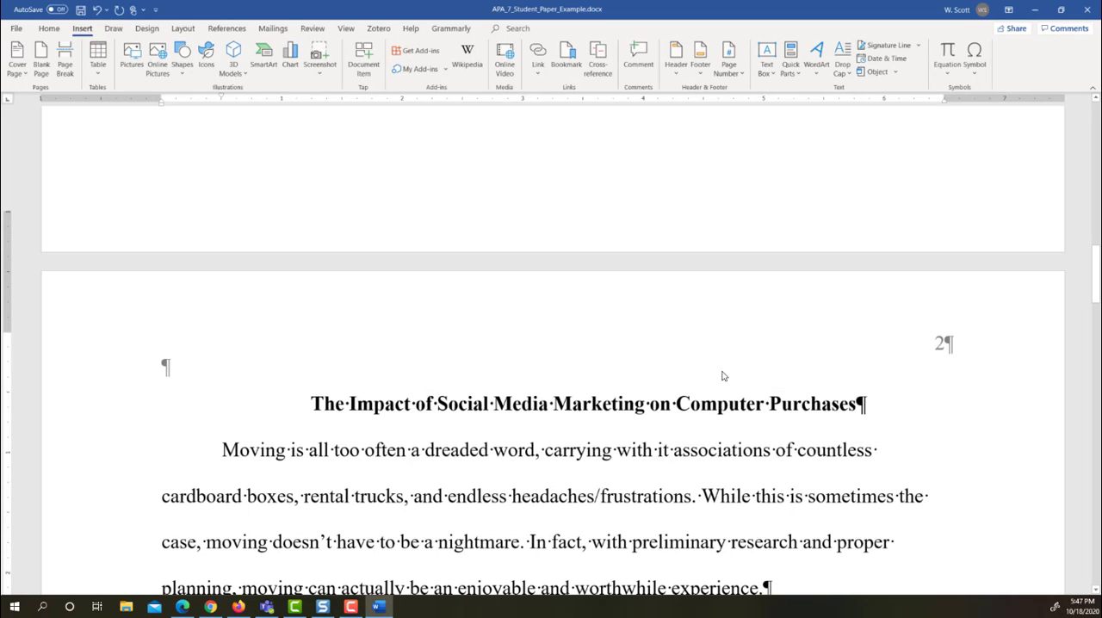
Delete all the sample body text between the page 2 title and the References heading
scroll(724, 377, down, 2)
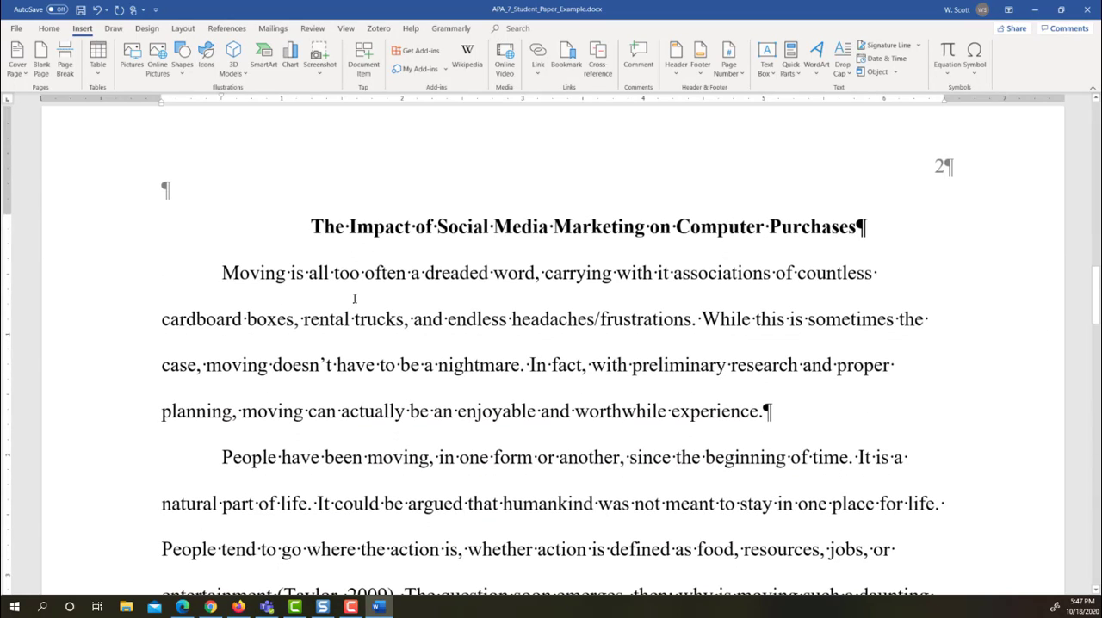
drag(241, 278, 482, 463)
key(Delete)
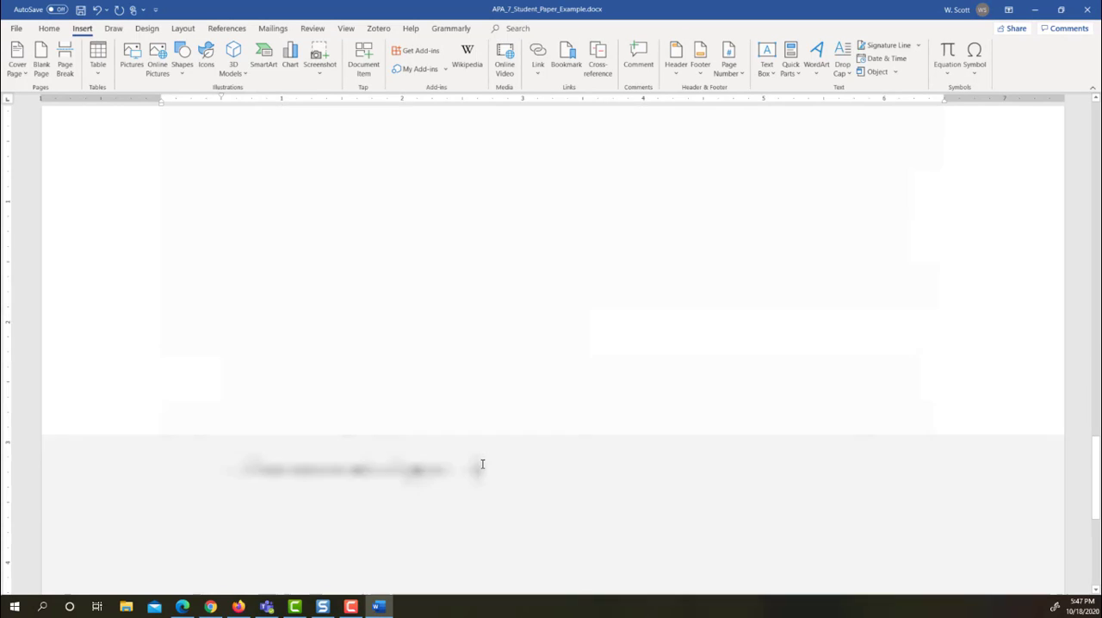
scroll(583, 379, up, 5)
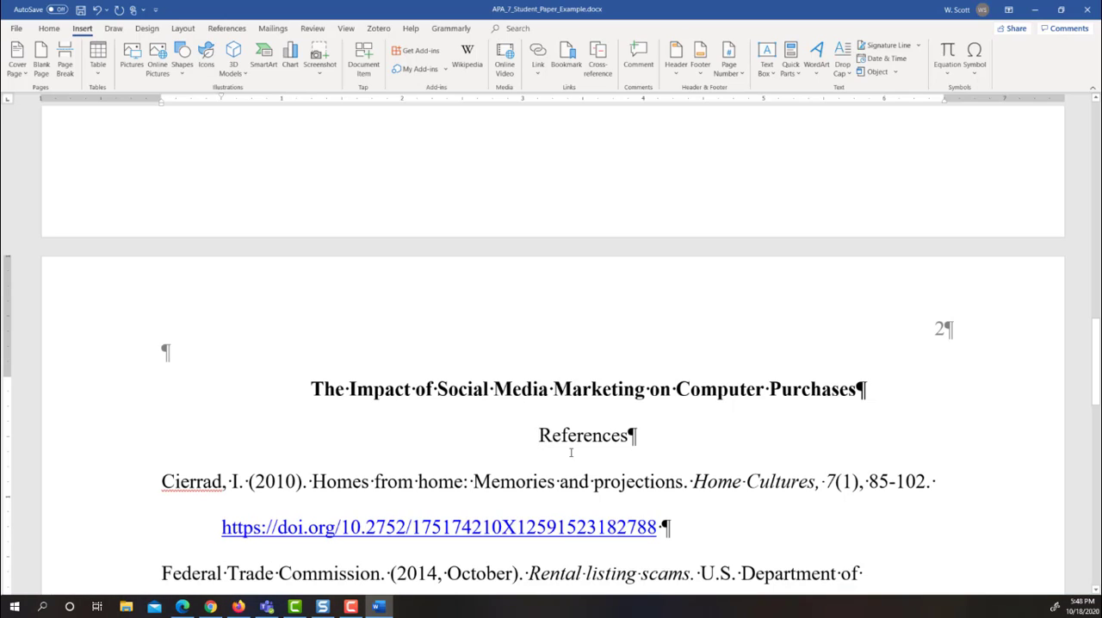
Insert a page break before the References heading and place the cursor on the line below the page 2 title
key(ctrl+Return)
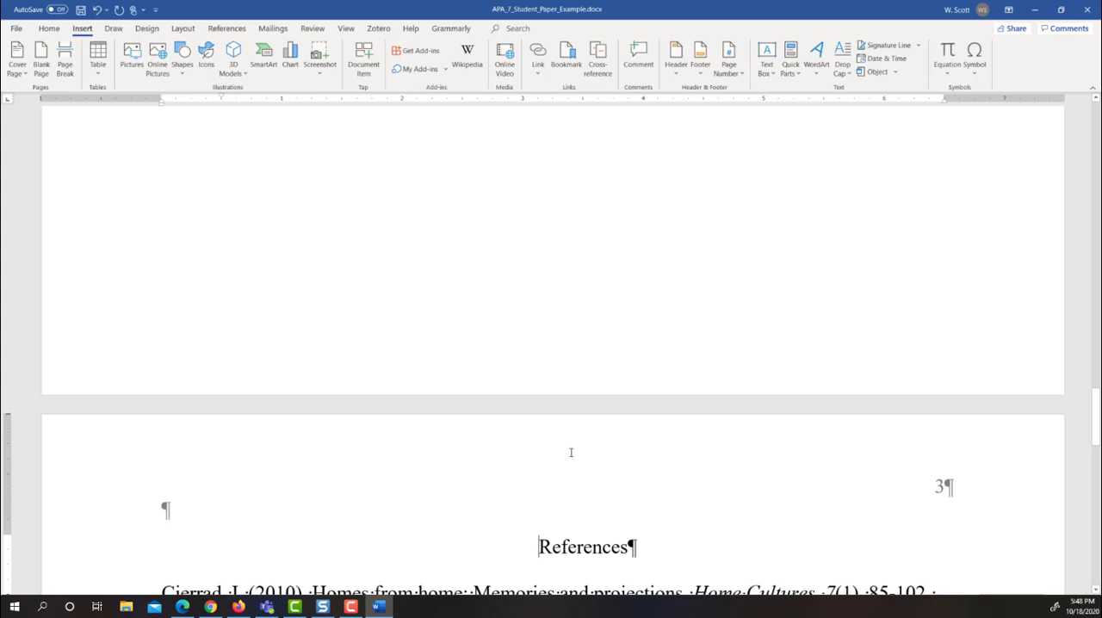
scroll(583, 454, up, 5)
scroll(583, 454, up, 5)
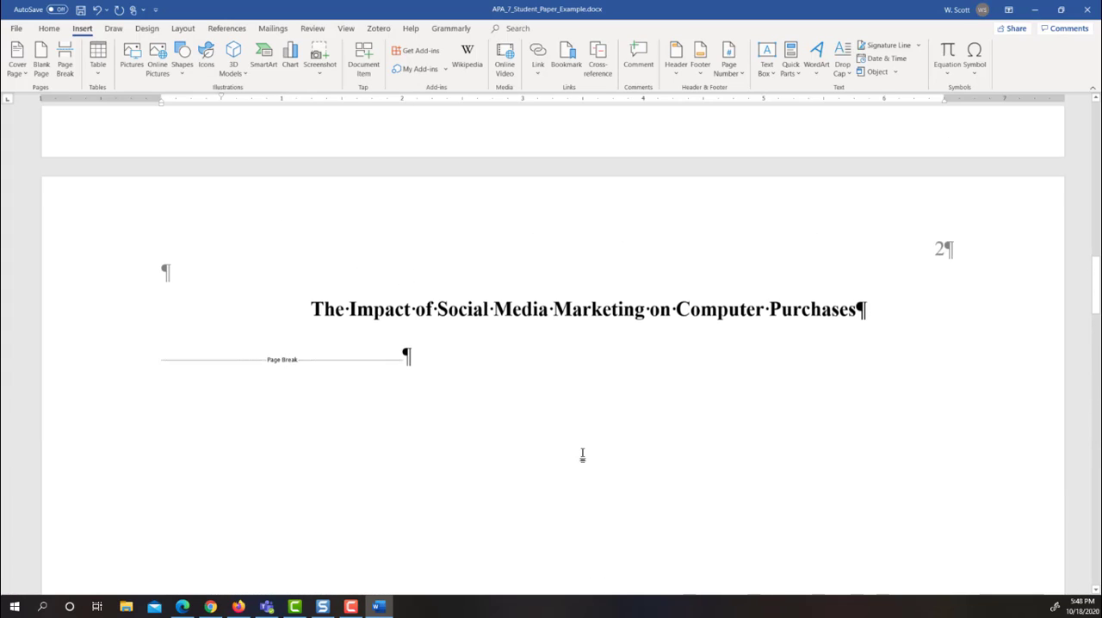
click(169, 379)
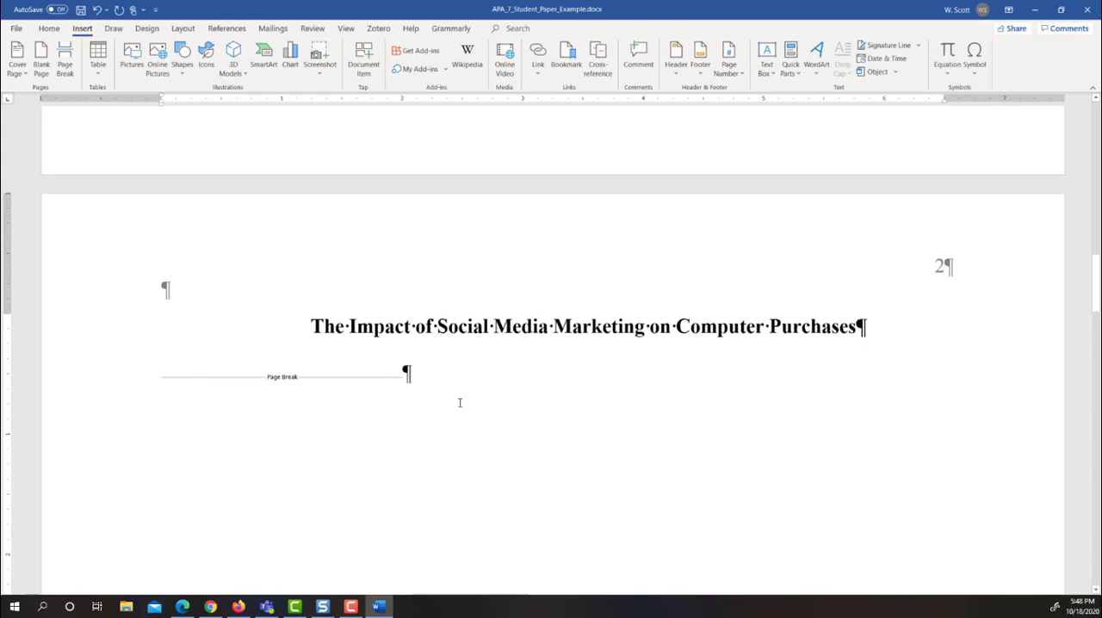
Delete all the sample reference entries below the References heading, leaving one empty paragraph
scroll(459, 402, down, 5)
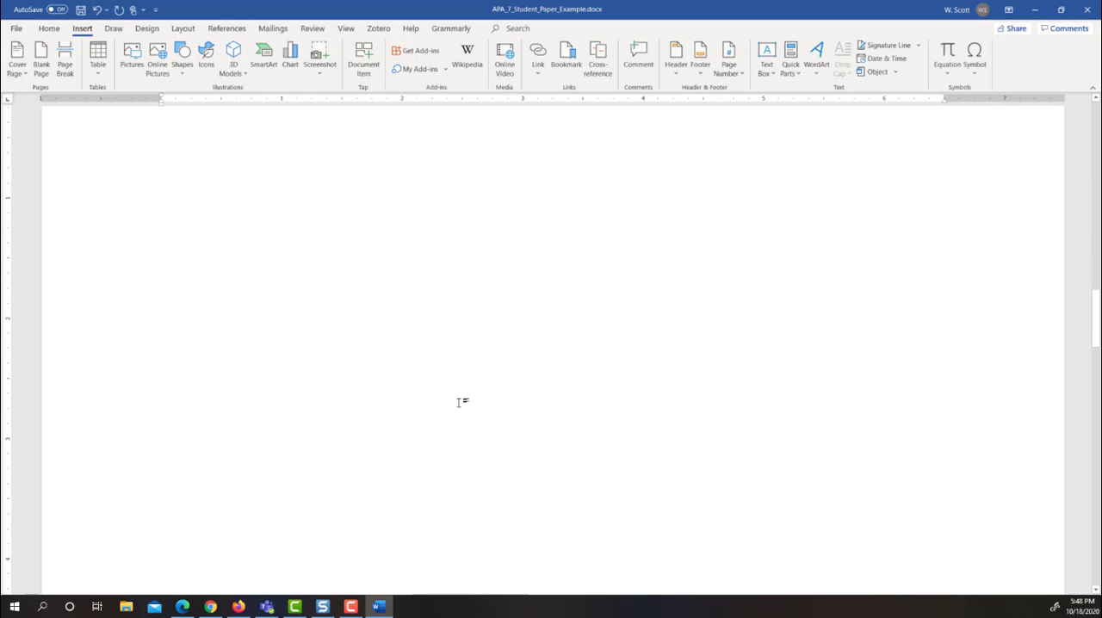
scroll(460, 402, down, 10)
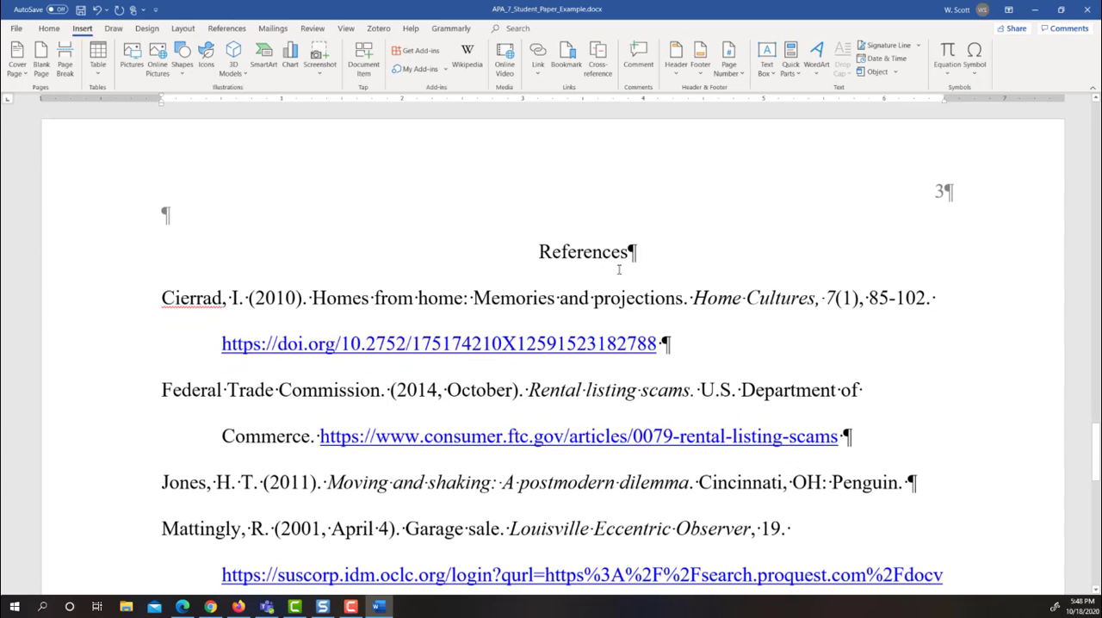
scroll(619, 270, down, 2)
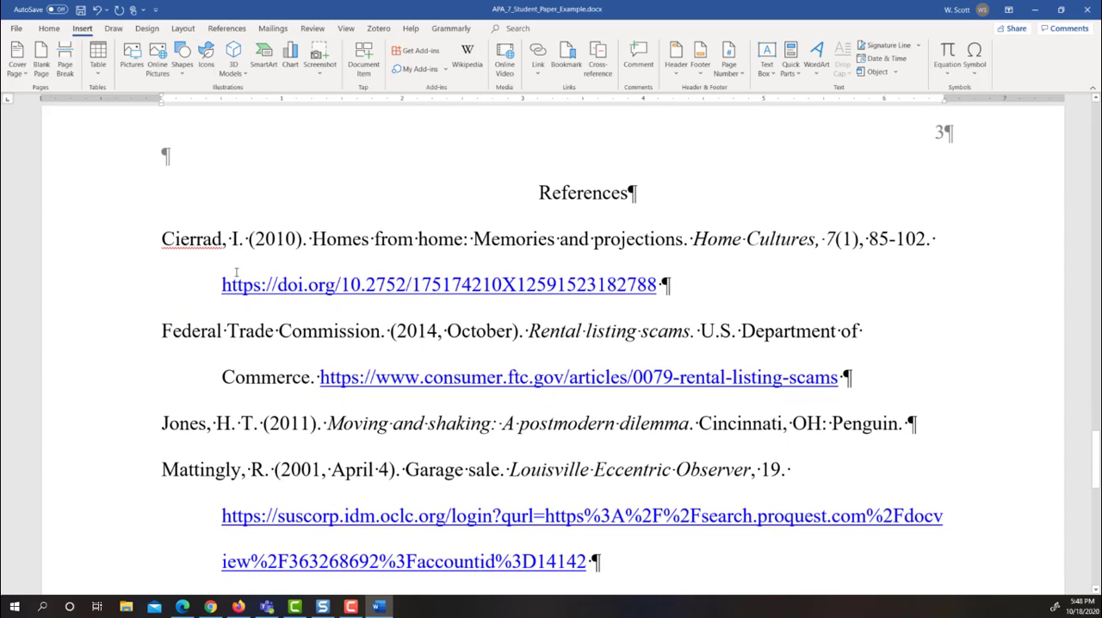
drag(236, 273, 565, 521)
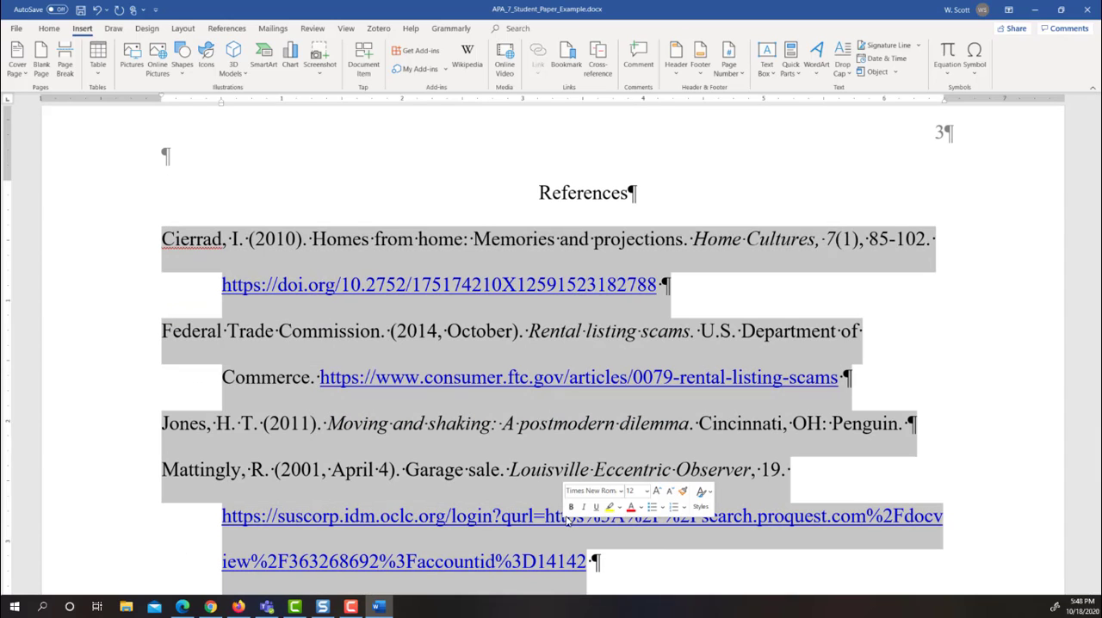
key(Delete)
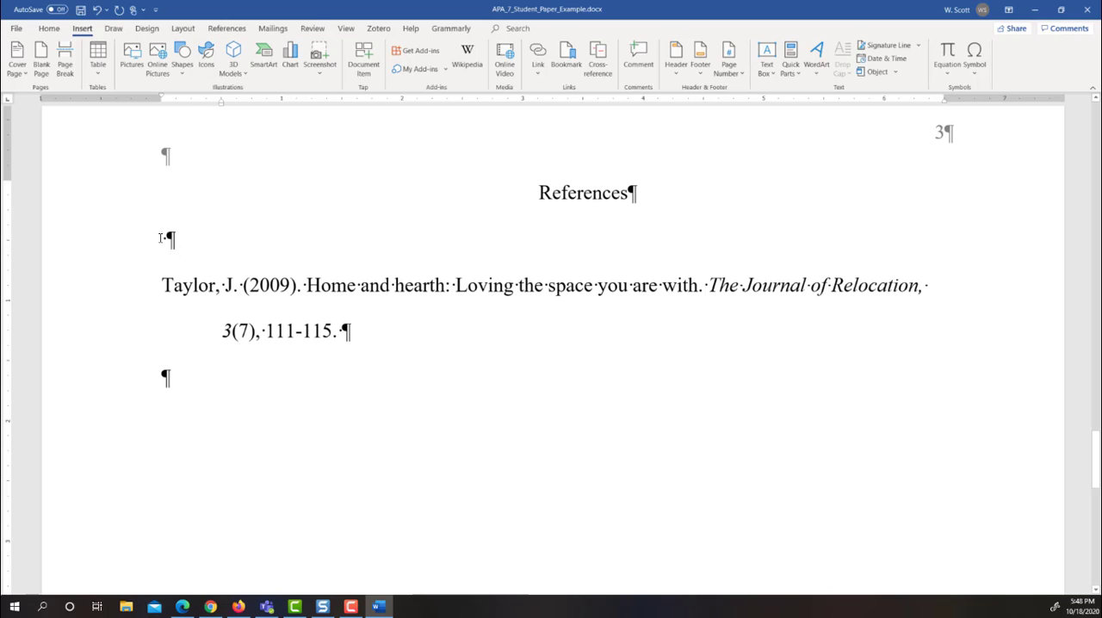
drag(161, 238, 338, 343)
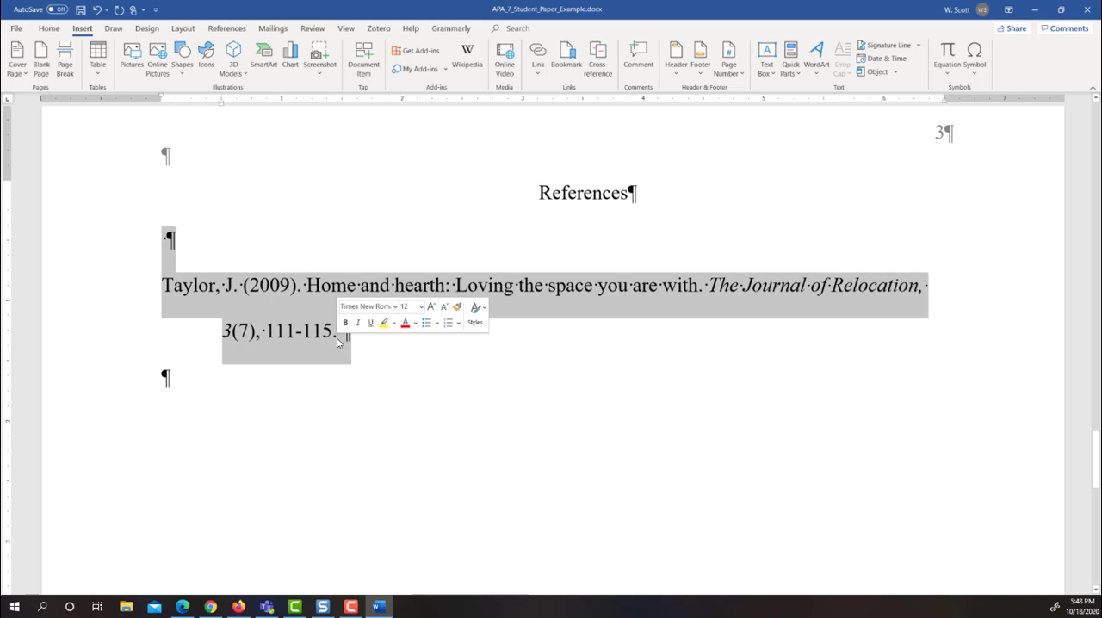
key(Delete)
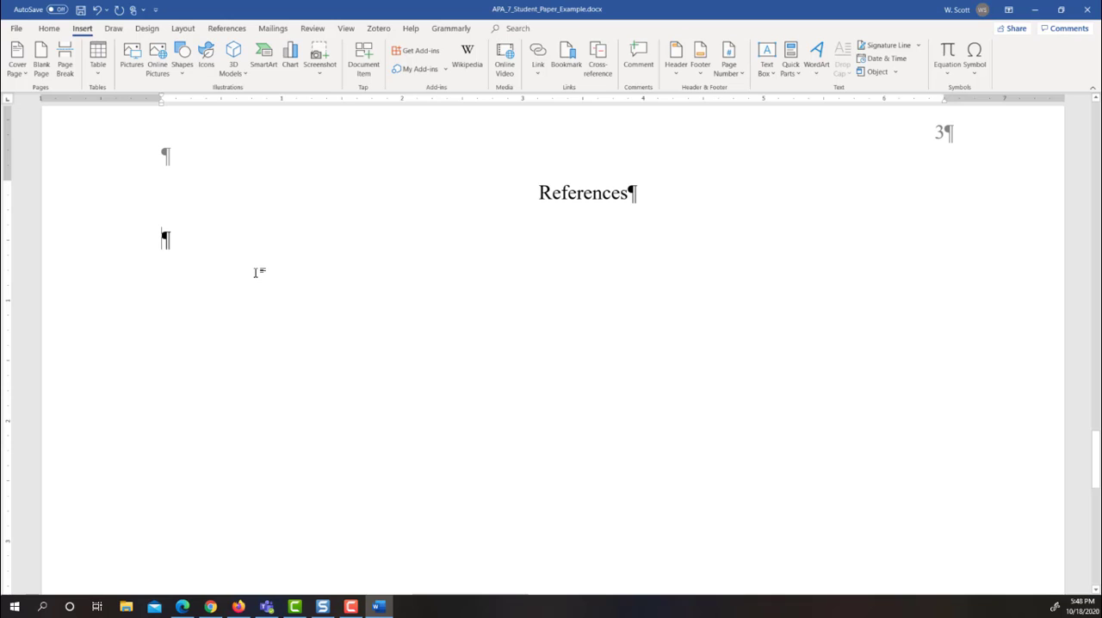